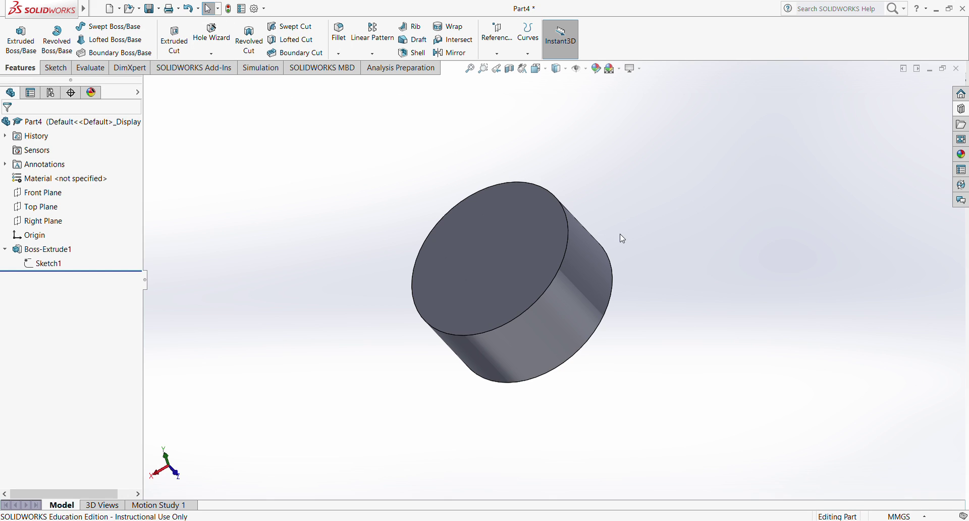
- Orbit the cylinder to inspect its end face and collapse the Boss-Extrude1 feature
middle_click_drag(671, 265, 623, 346)
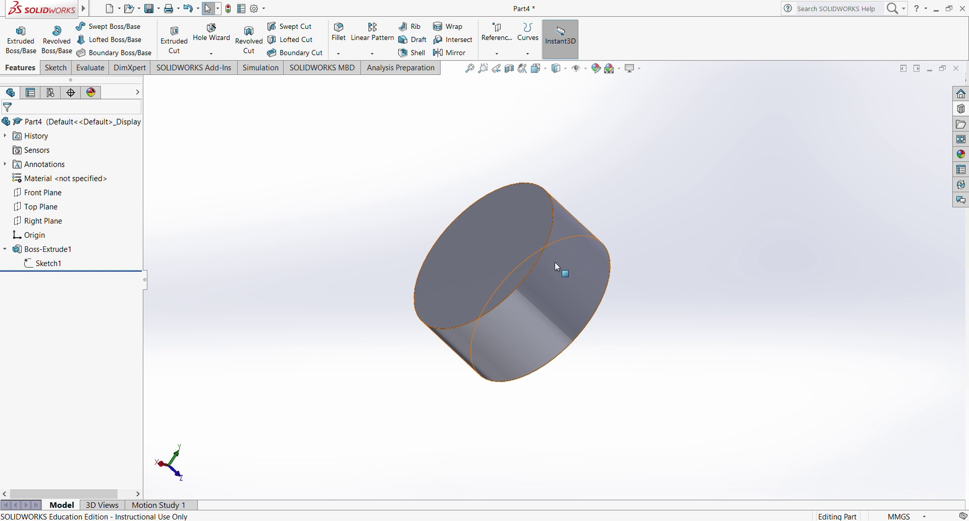
scroll(544, 308, "down", 3)
middle_click_drag(544, 308, 555, 303)
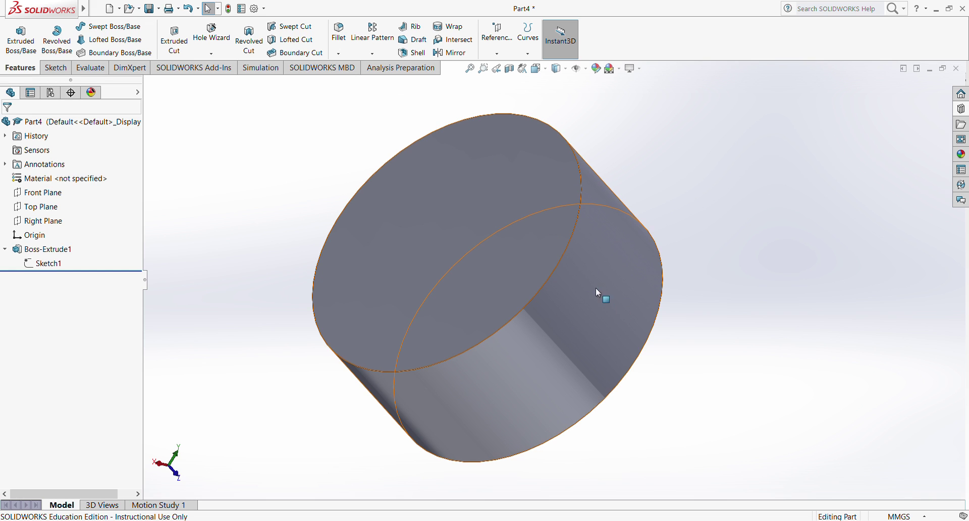
middle_click_drag(596, 289, 615, 379)
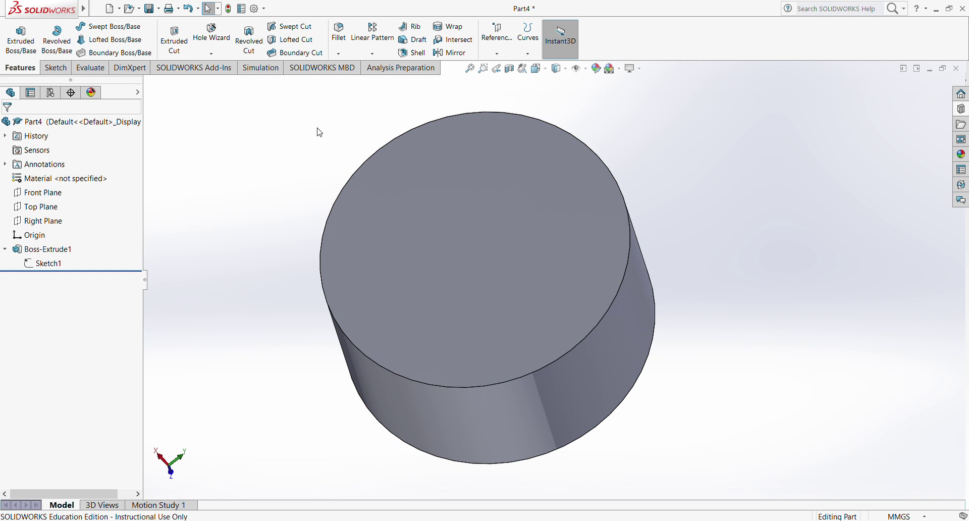
left_click(5, 249)
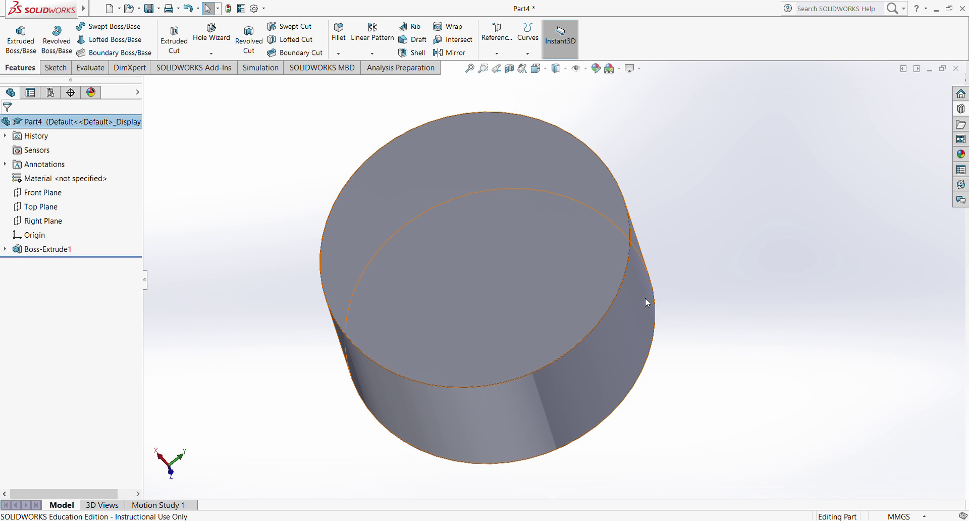
middle_click_drag(544, 308, 525, 361)
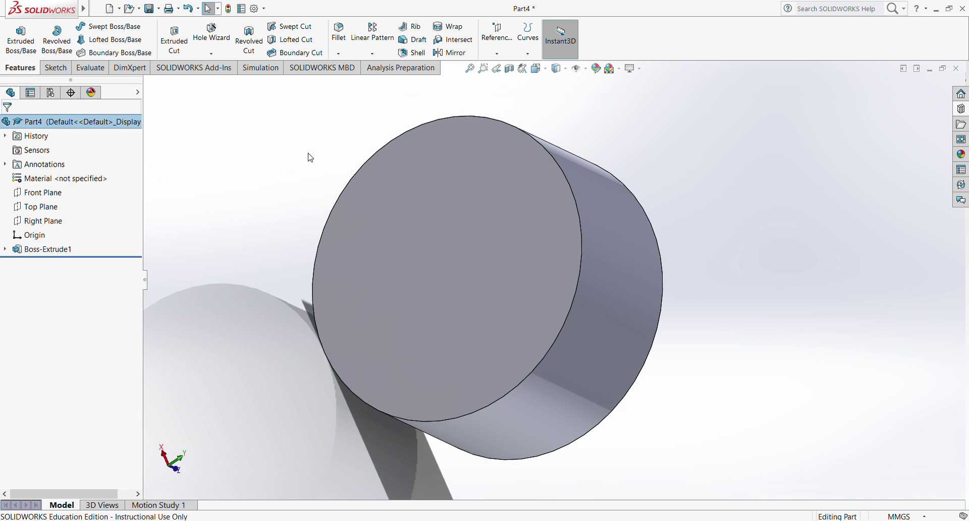
middle_click_drag(536, 245, 562, 232)
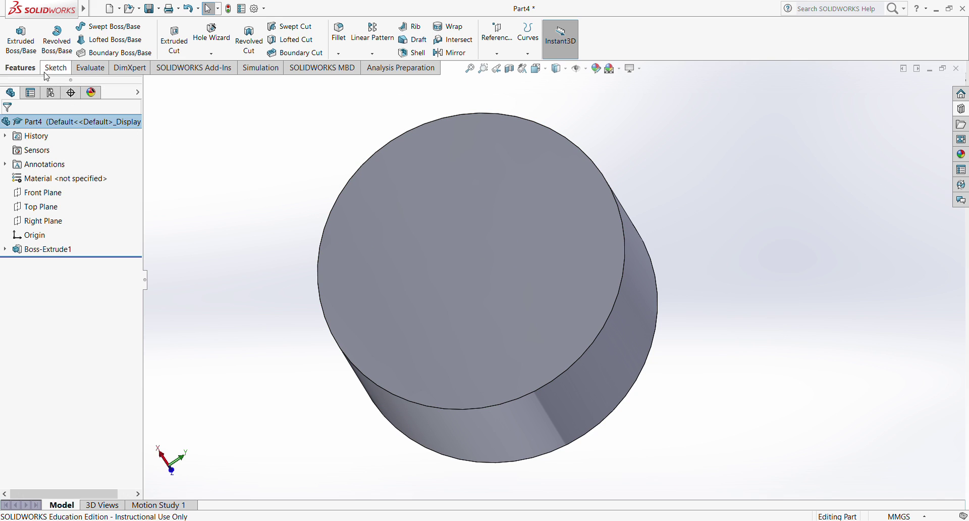
- Define an ISO M10 Bottoming Tapped Hole in Hole Wizard, with hole and thread Through All
left_click(222, 43)
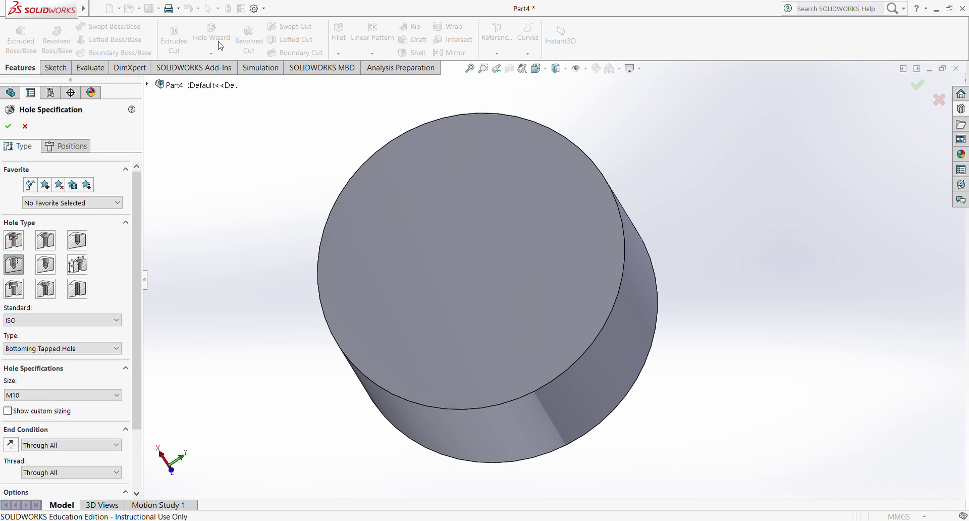
middle_click_drag(601, 292, 612, 310)
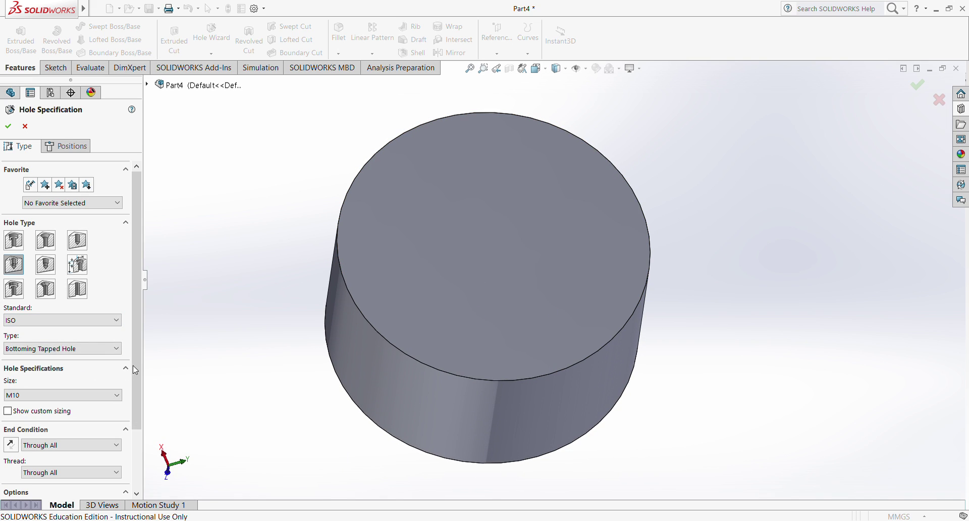
mouse_move(142, 344)
left_mouse_down()
mouse_move(131, 417)
mouse_move(136, 336)
left_mouse_up()
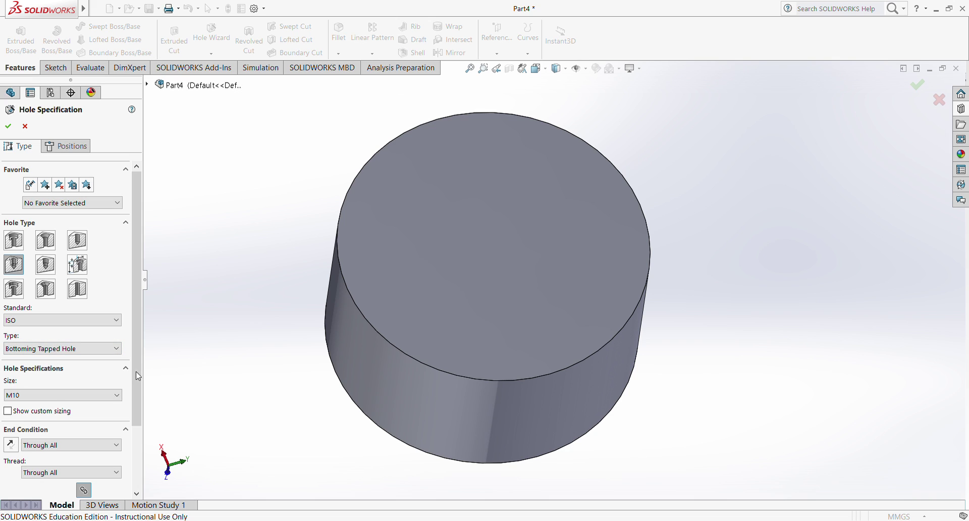
scroll(135, 406, "down", 3)
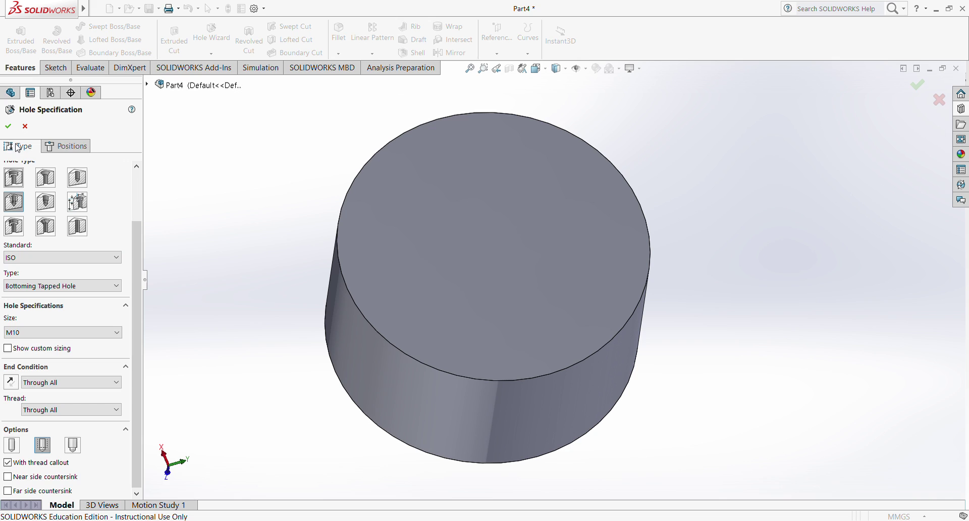
scroll(41, 172, "up", 3)
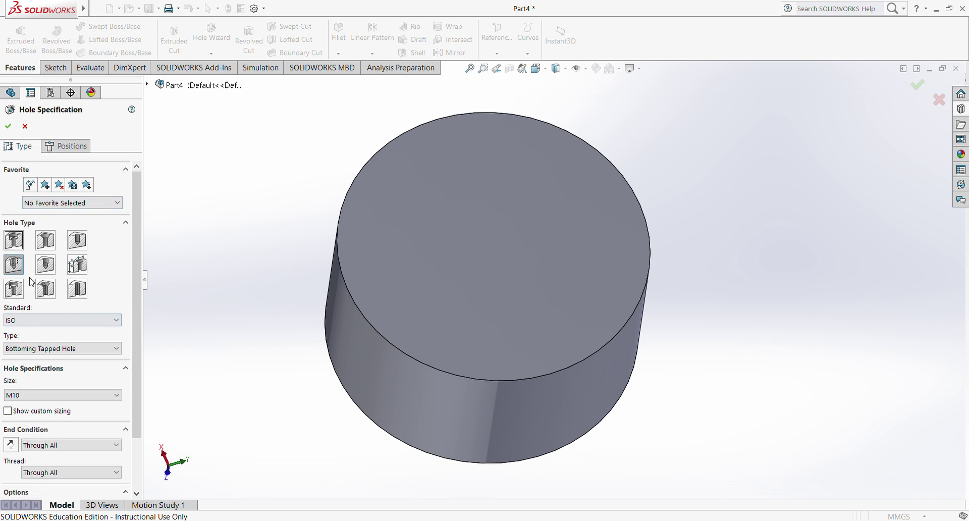
- Move to hole positions and pick the cylinder's top face as the placement face
left_click(69, 147)
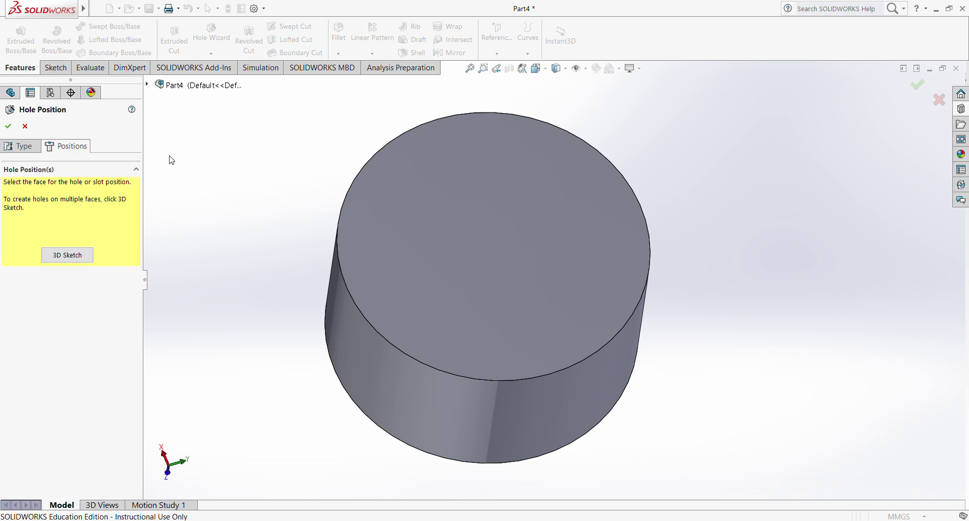
left_click(147, 84)
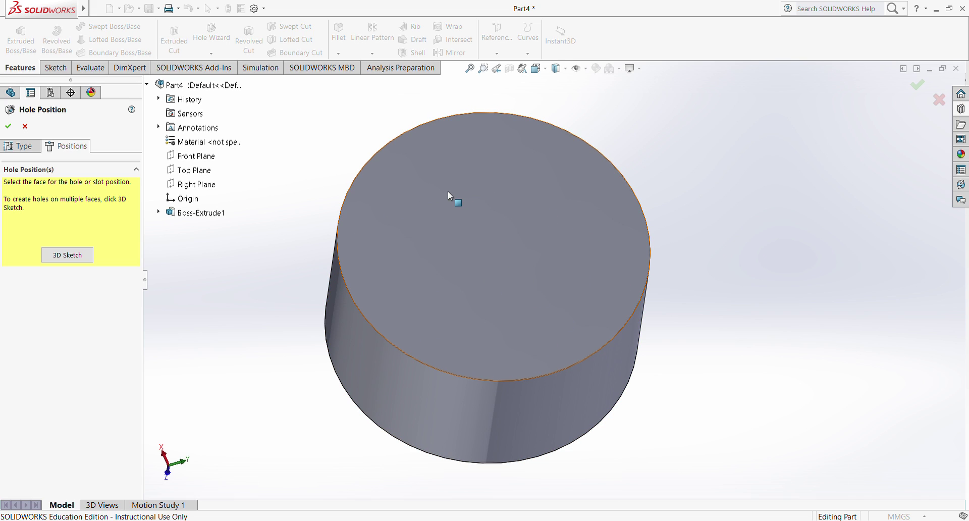
left_click(471, 223)
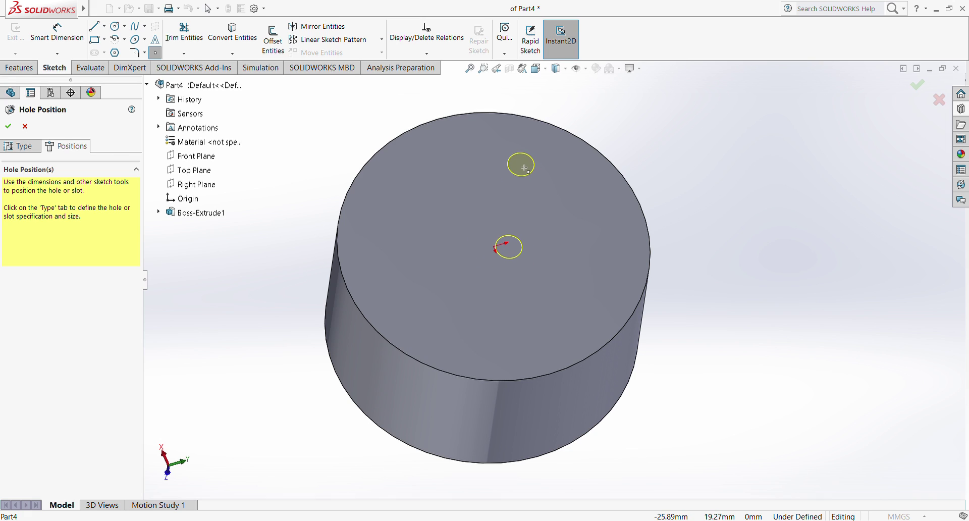
- Place four more hole points spread around the cylinder's top face
left_click(522, 166)
left_click(406, 211)
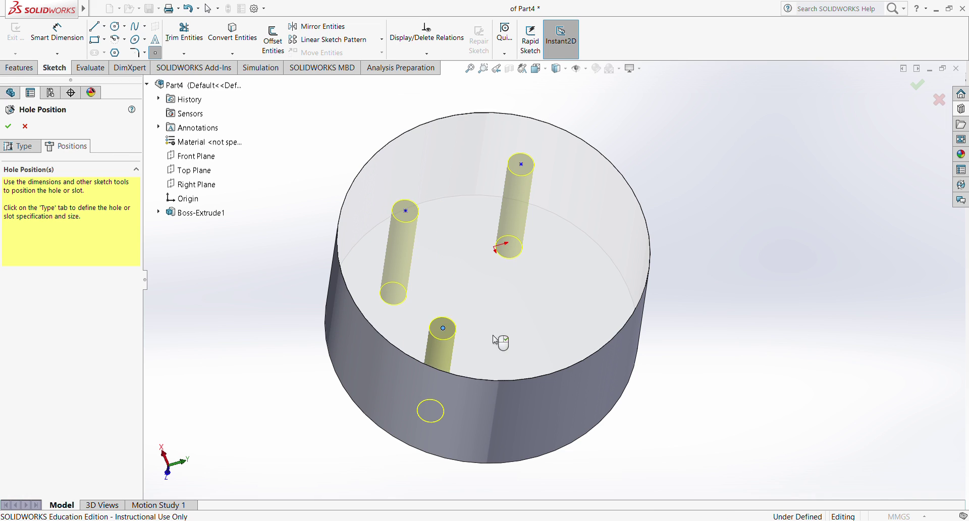
left_click(576, 317)
left_click(623, 251)
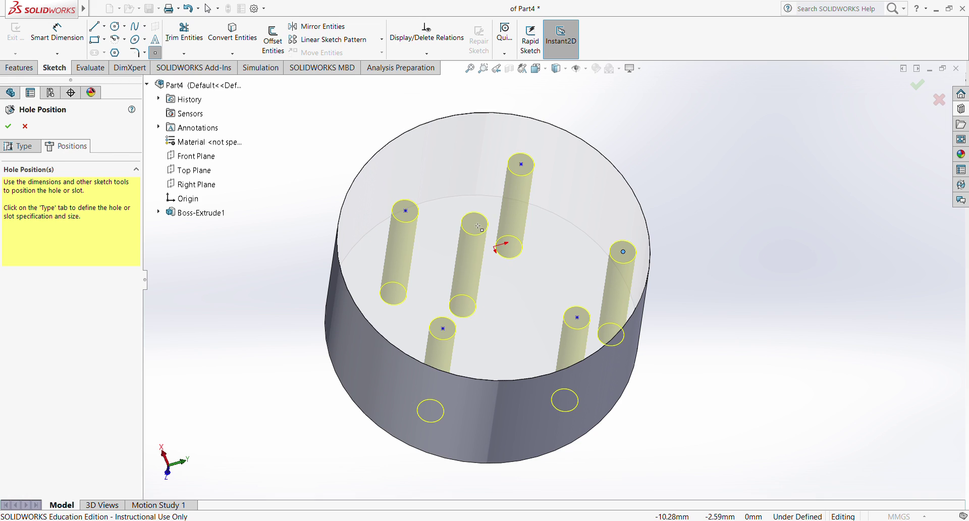
key("Escape")
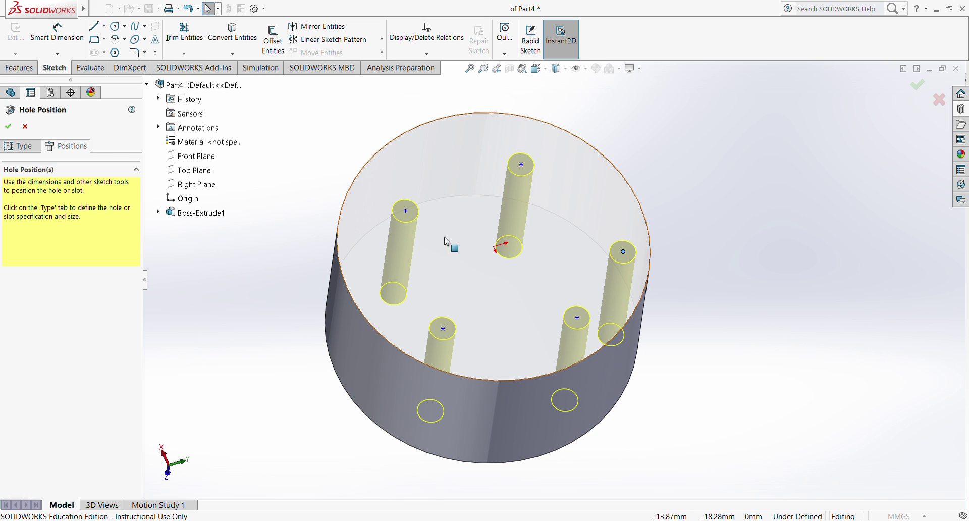
- From a top-down view, drag the topmost hole point slightly higher
mouse_move(559, 251)
middle_mouse_down()
mouse_move(545, 294)
mouse_move(472, 189)
middle_mouse_up()
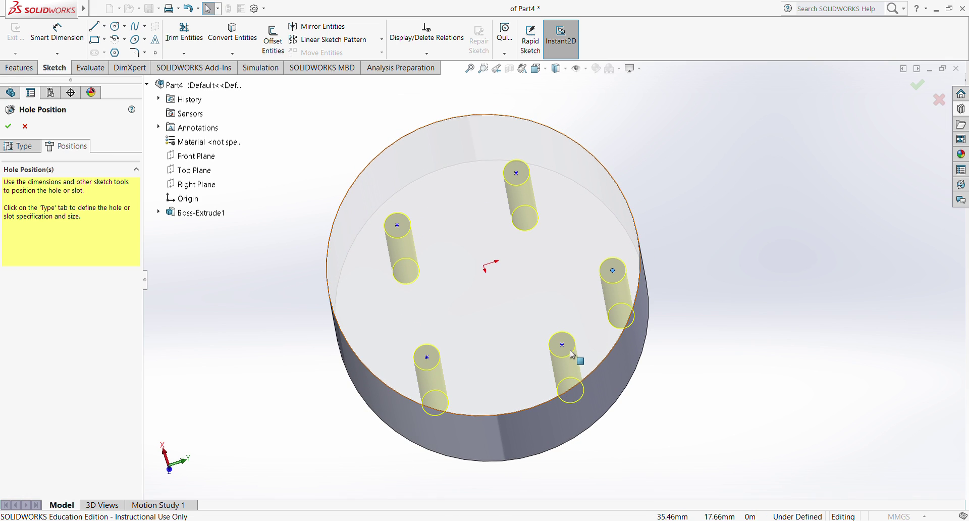
left_click(516, 172)
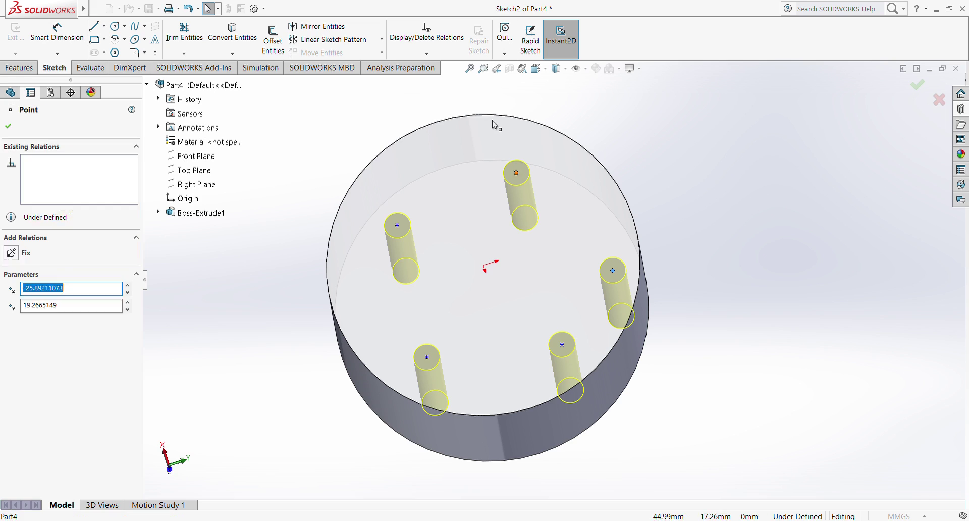
left_click_drag(522, 166, 515, 156)
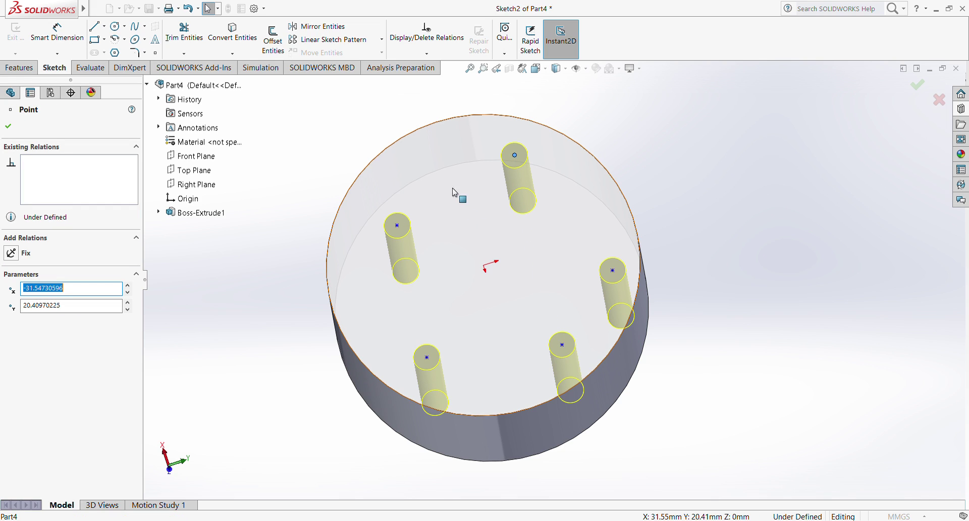
key("Escape")
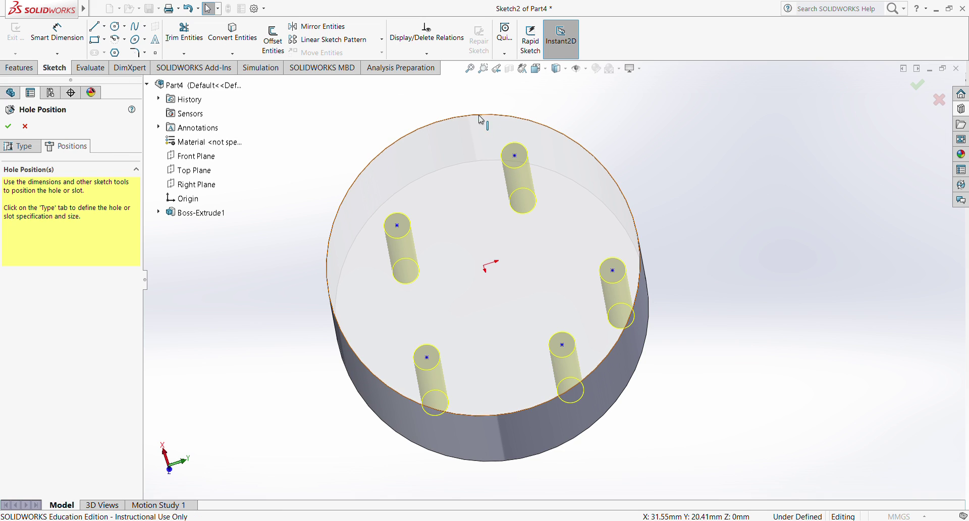
- Draw a five-sided polygon centred on the cylinder's axis
left_click(115, 52)
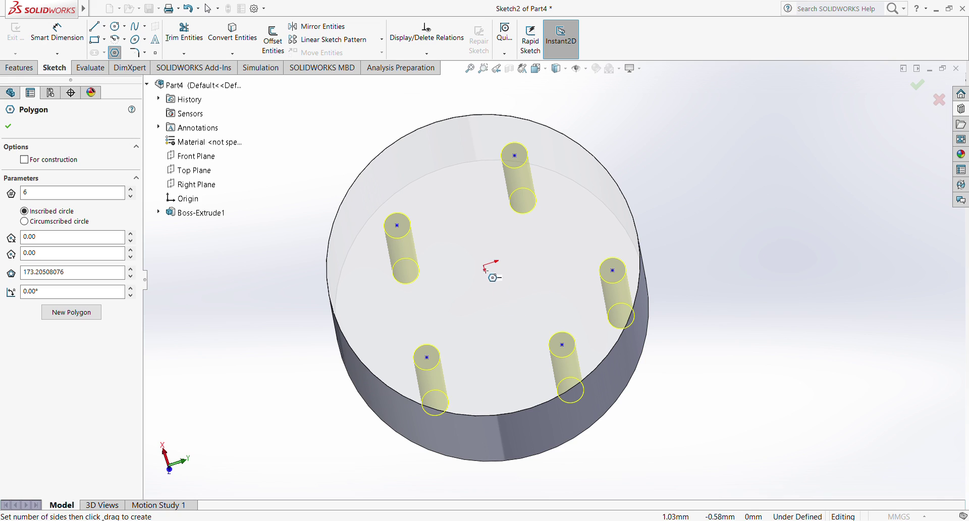
mouse_move(483, 269)
left_mouse_down()
mouse_move(494, 231)
mouse_move(476, 204)
mouse_move(515, 195)
mouse_move(485, 191)
left_mouse_up()
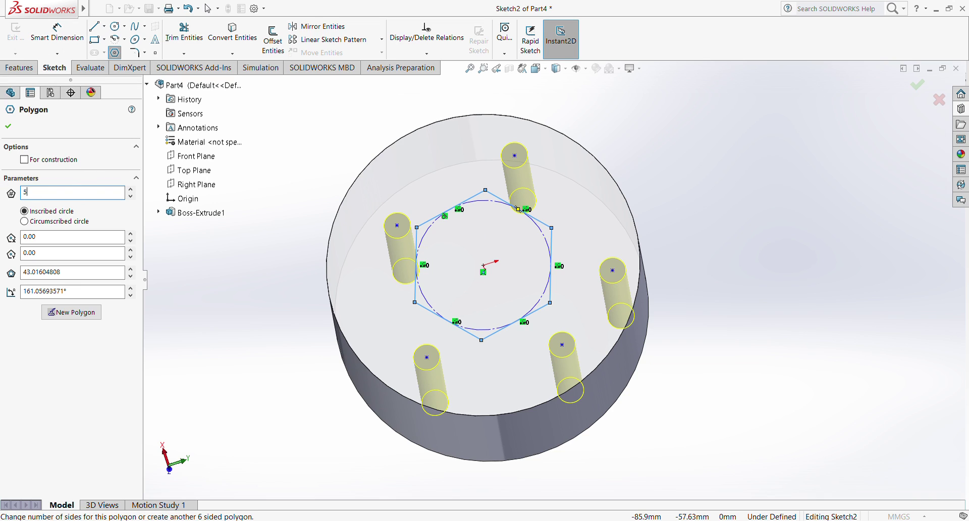
key("Return")
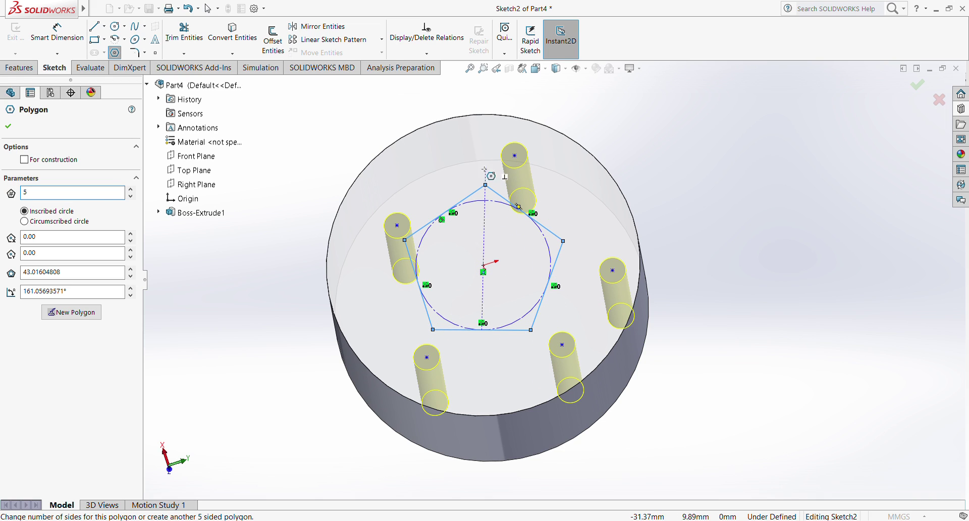
key("Escape")
- Dimension the pentagon's centre-to-vertex distance, entering 50 then correcting it to 25 mm
left_click(66, 34)
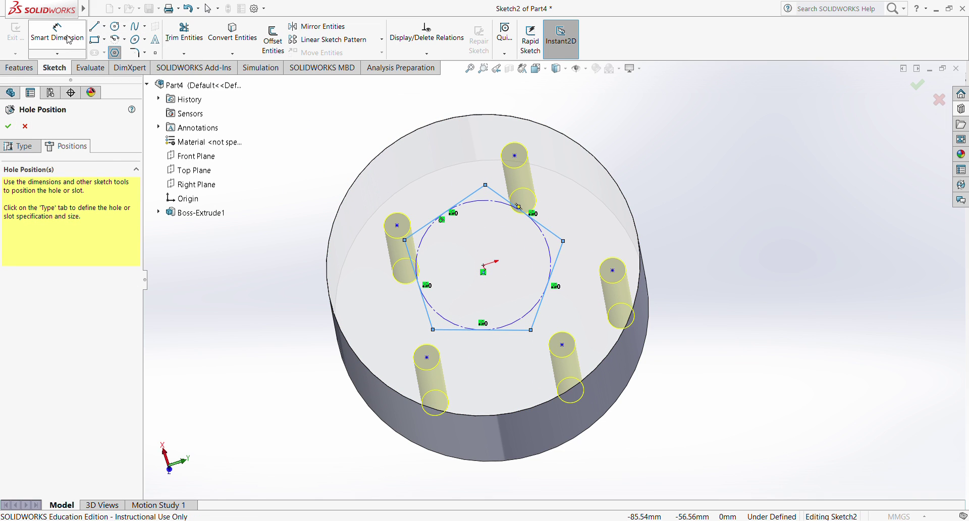
left_click(483, 266)
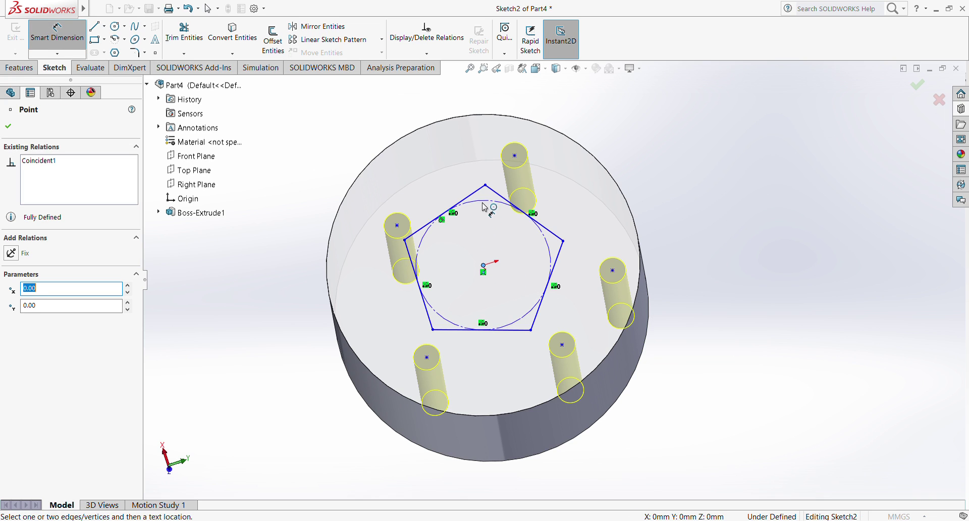
left_click(485, 186)
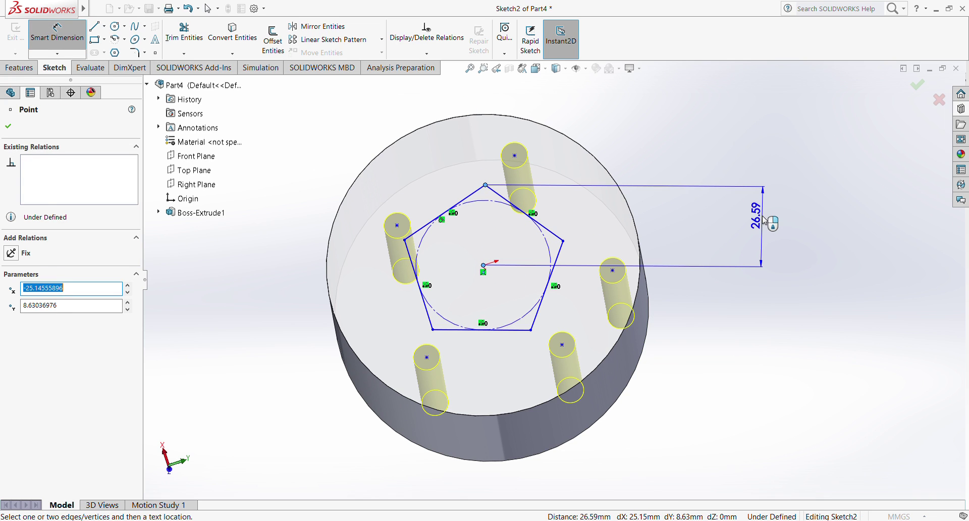
left_click(764, 220)
key("Escape")
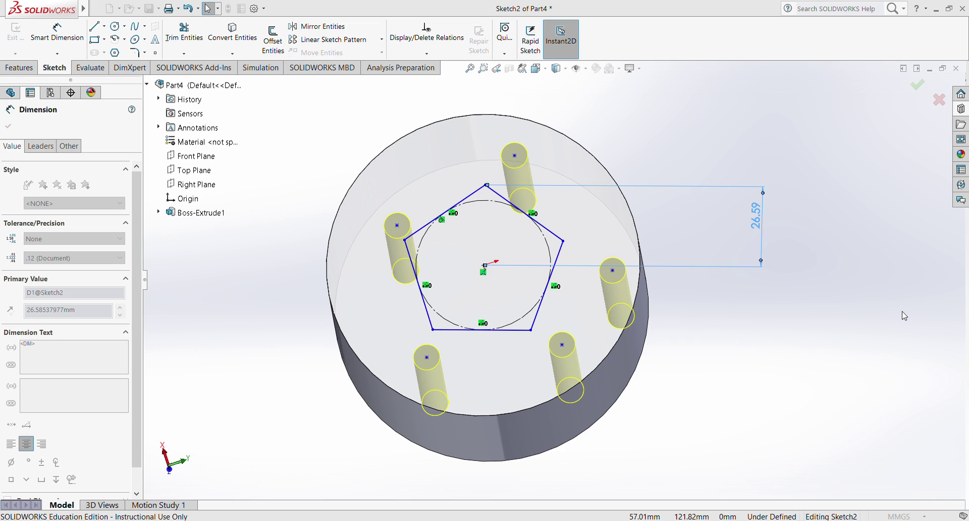
type("50")
key("Return")
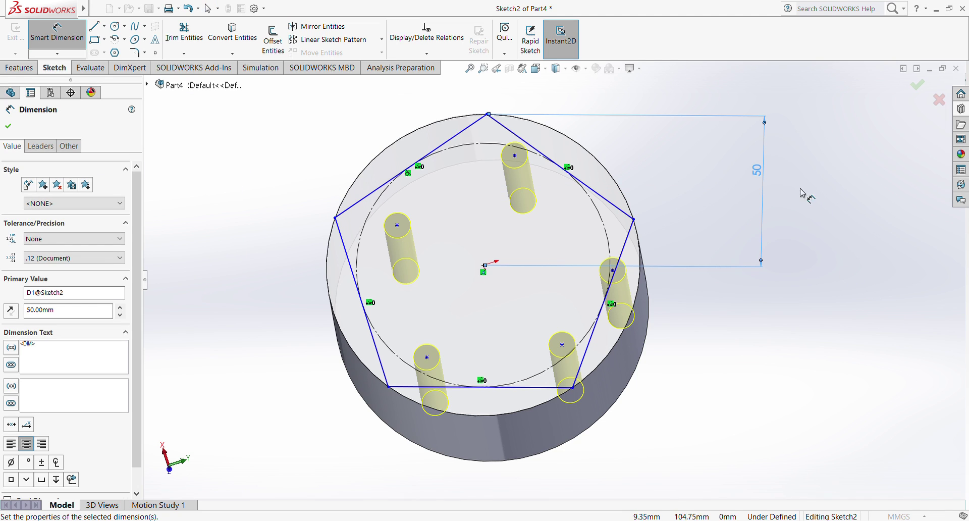
key("Escape")
key("Escape")
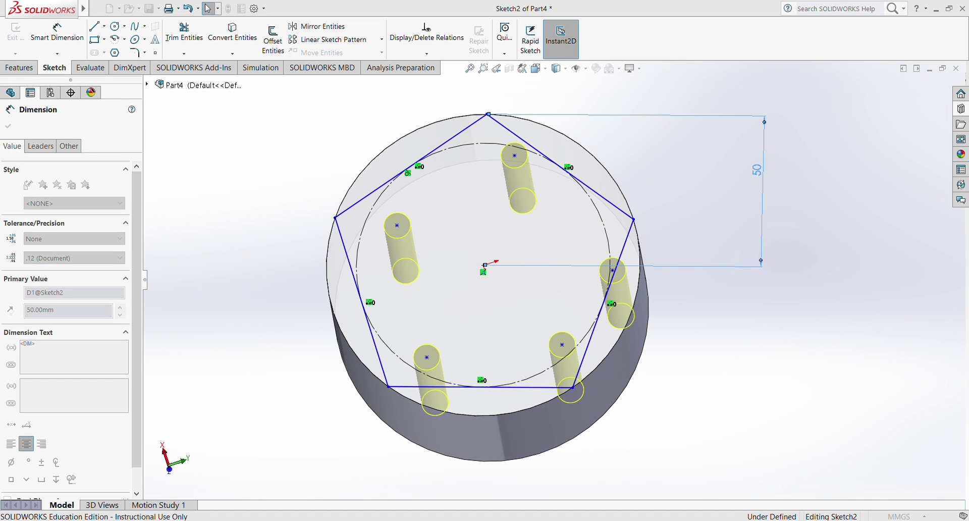
type("25")
key("Return")
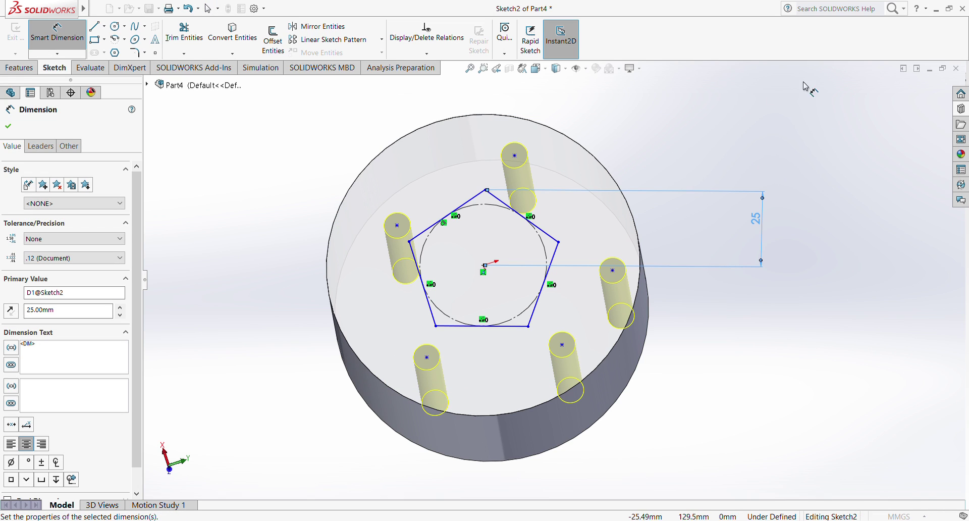
key("Escape")
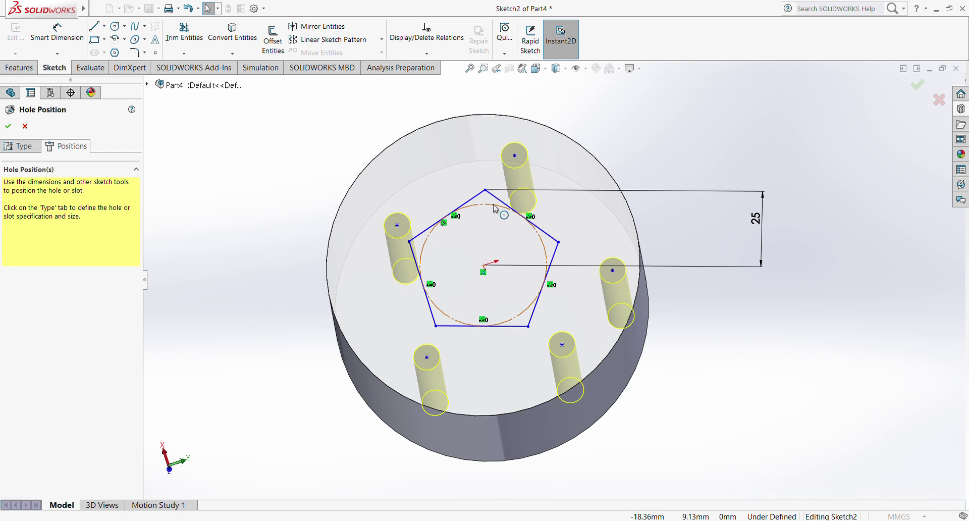
- Add a Horizontal relation between the top pentagon vertex and the centre point
left_click(486, 190)
left_click(484, 265, "ctrl")
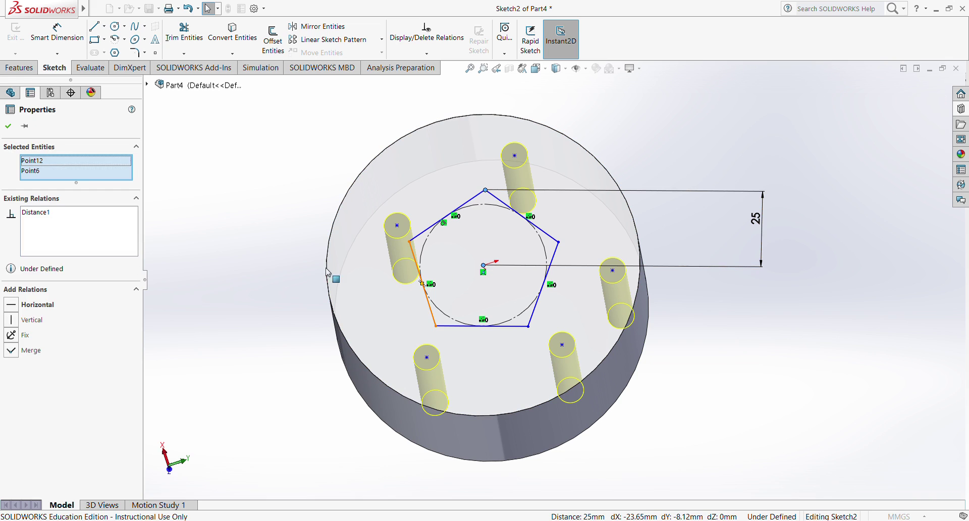
left_click(12, 304)
key("Escape")
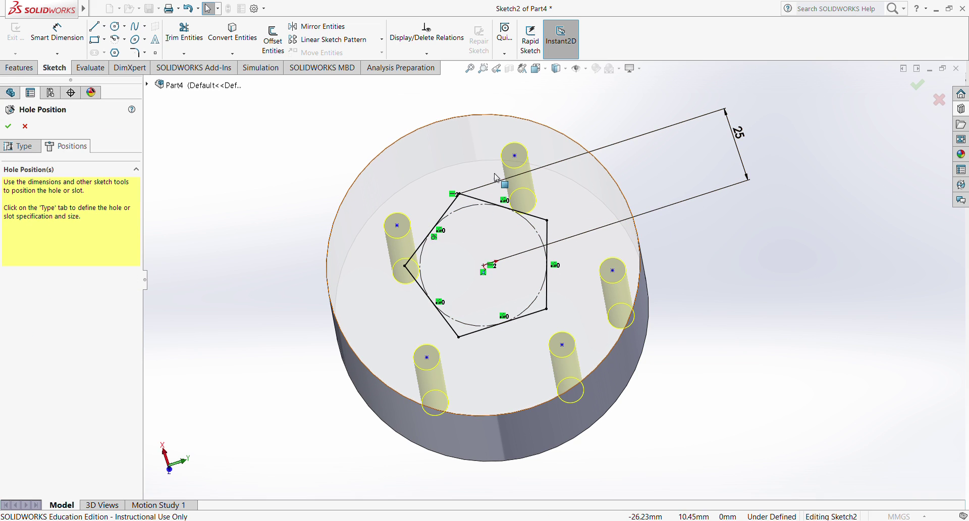
- Place hole points on all five pentagon vertices and confirm to create the M10 tapped holes
left_click(459, 193)
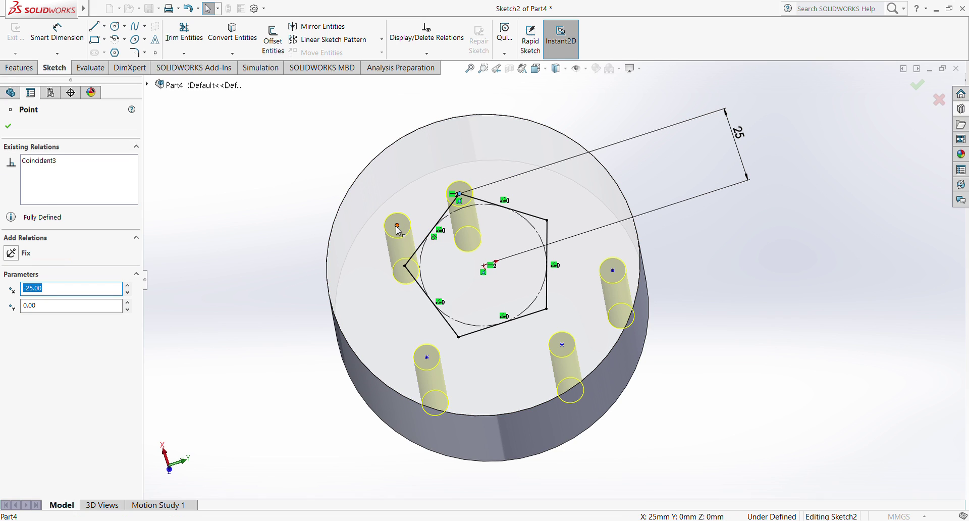
left_click(406, 269)
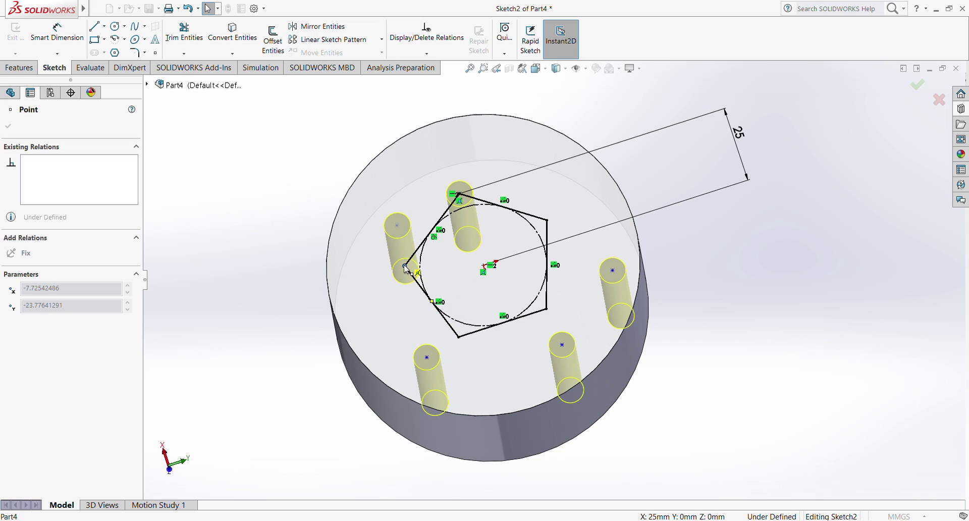
left_click(406, 267)
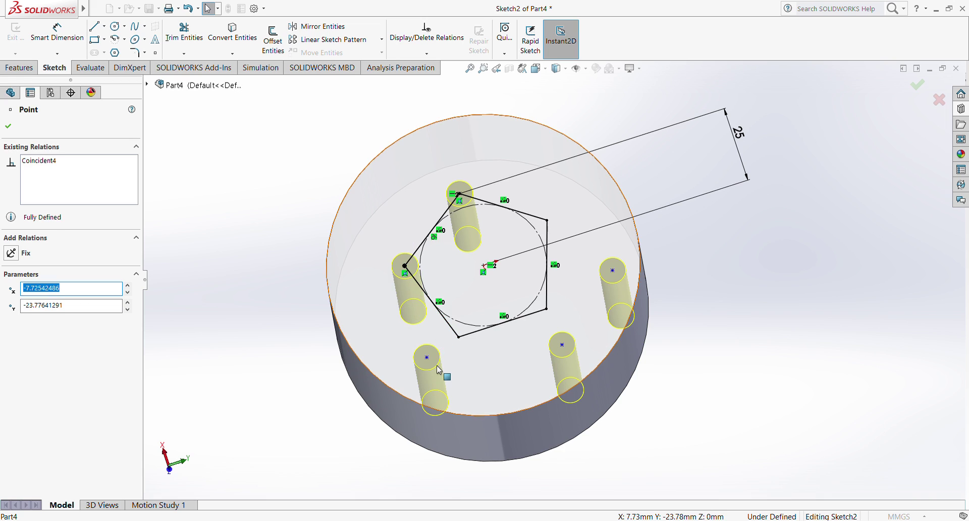
left_click(459, 338)
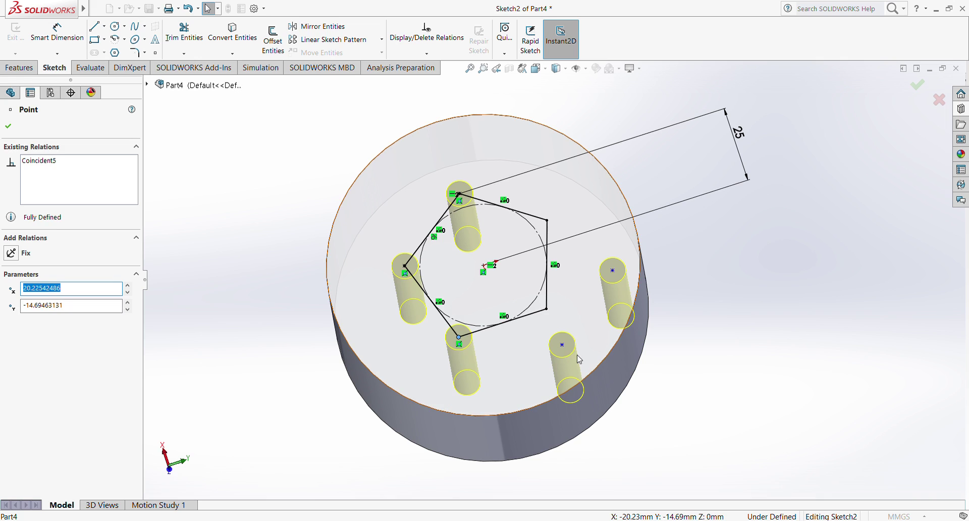
key("Escape")
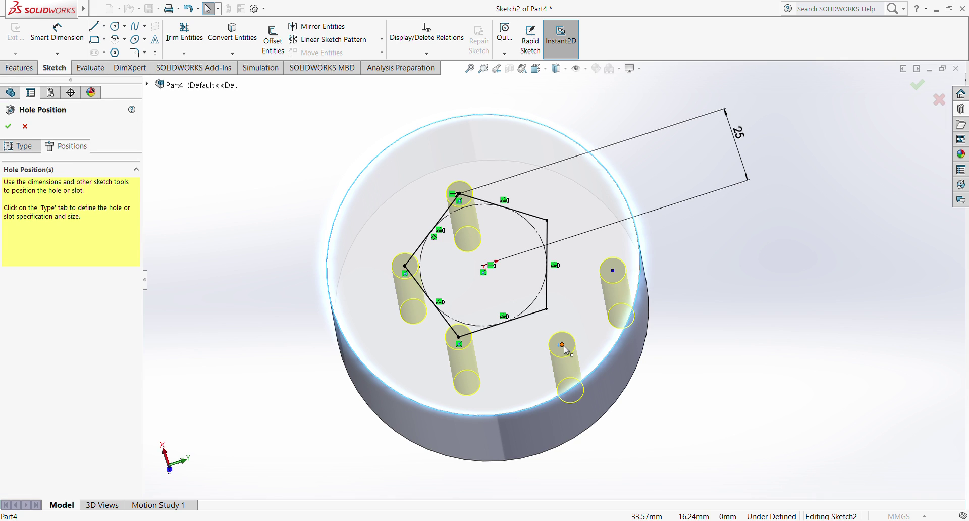
left_click(547, 308)
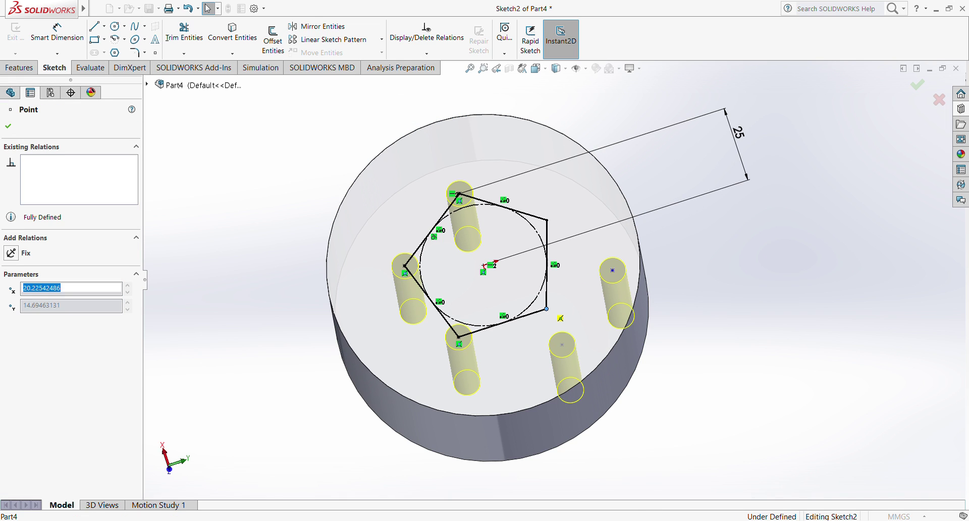
key("Escape")
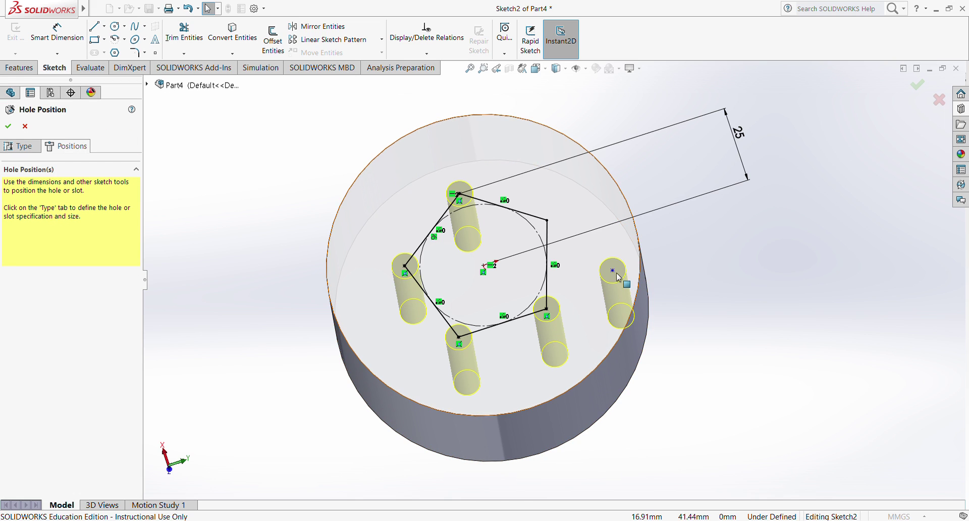
left_click(546, 220)
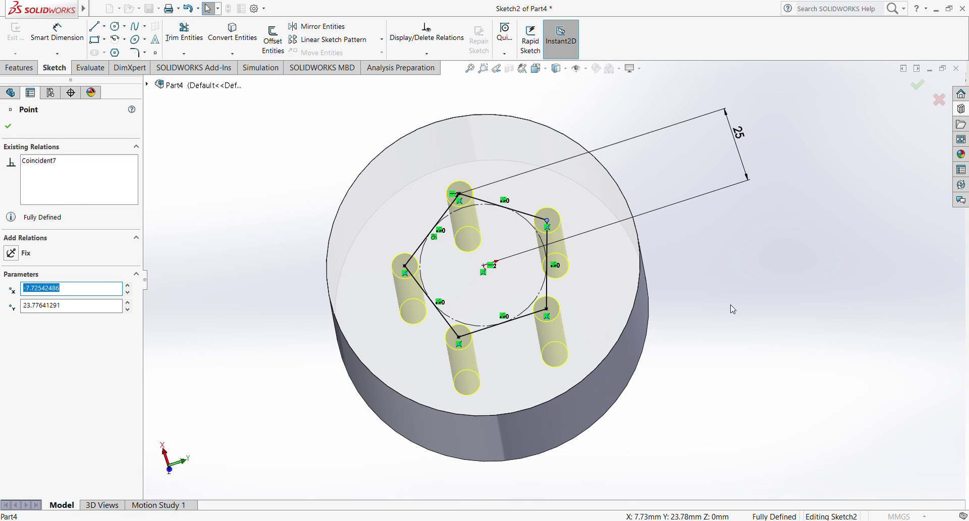
key("Escape")
middle_click_drag(719, 313, 696, 192)
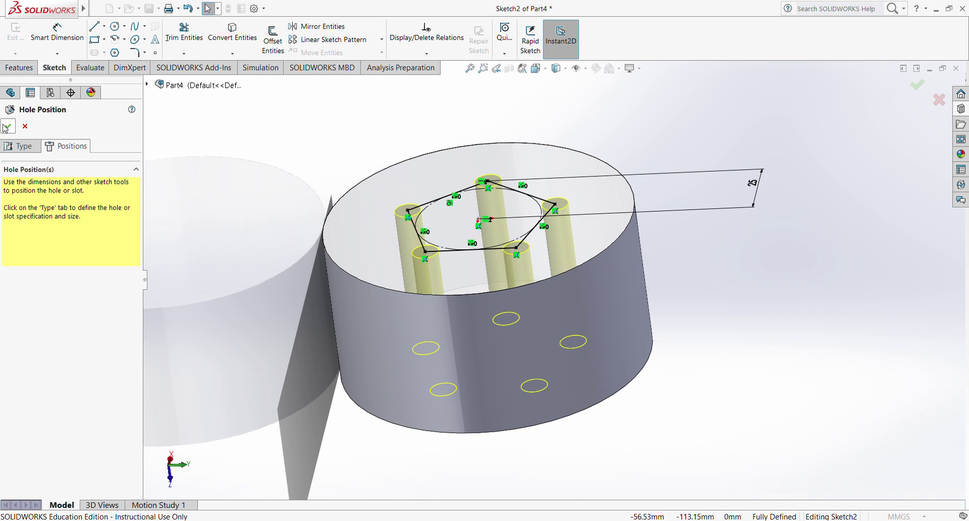
left_click(6, 127)
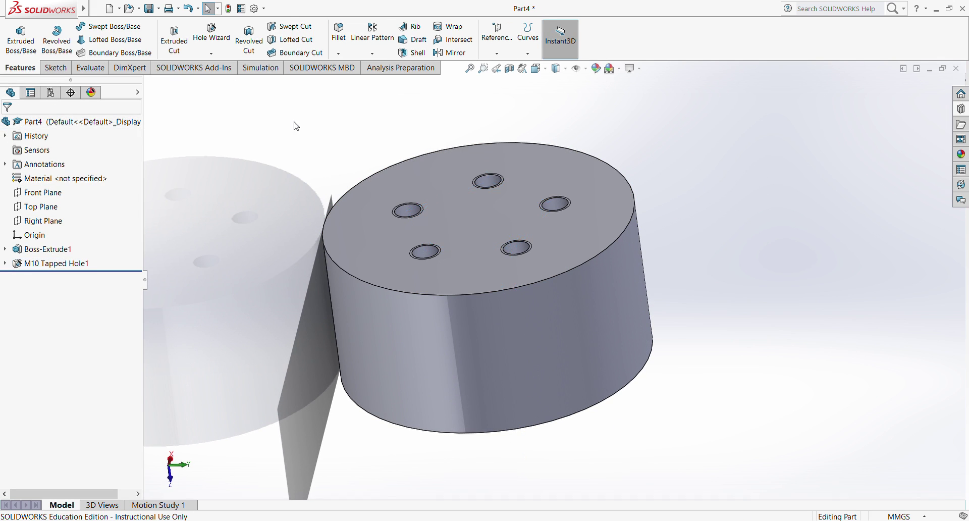
middle_click_drag(292, 121, 415, 340)
scroll(434, 309, "down", 5)
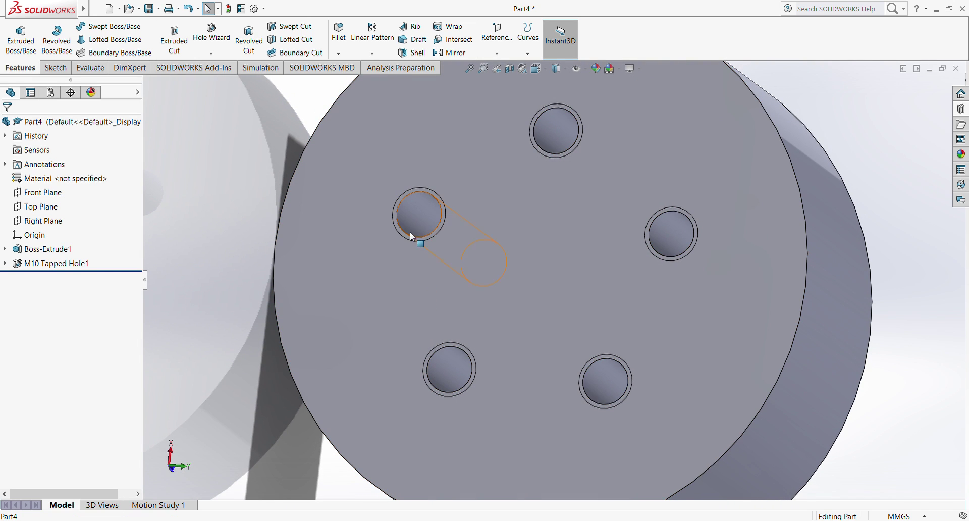
scroll(428, 215, "down", 3)
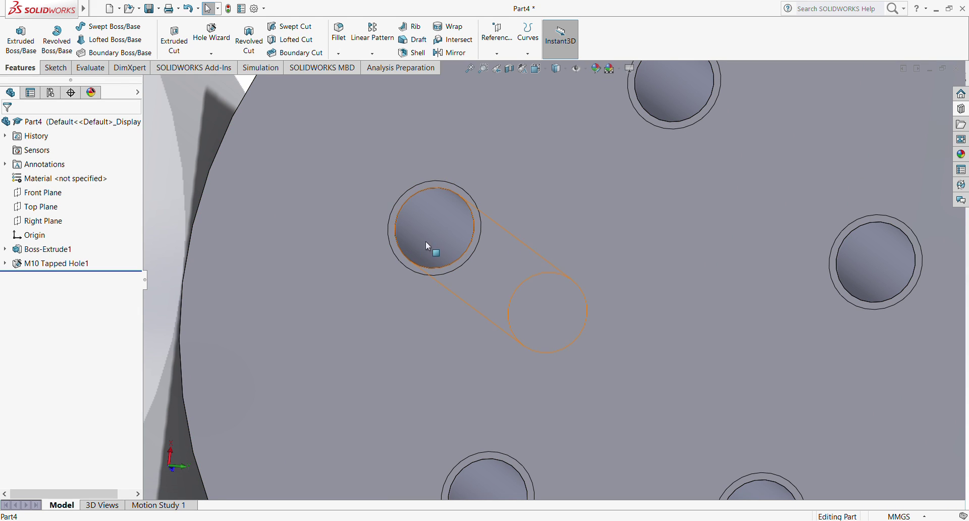
scroll(486, 299, "up", 5)
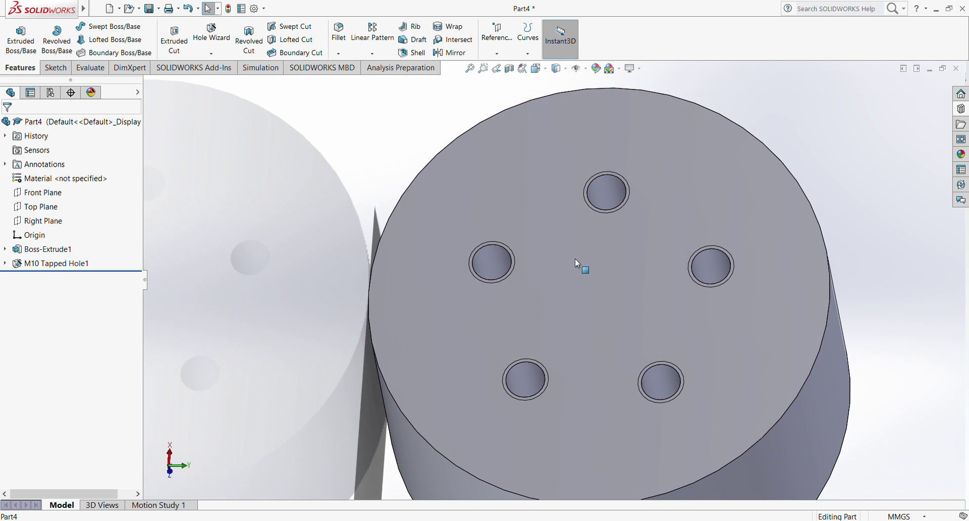
middle_click_drag(574, 258, 595, 341)
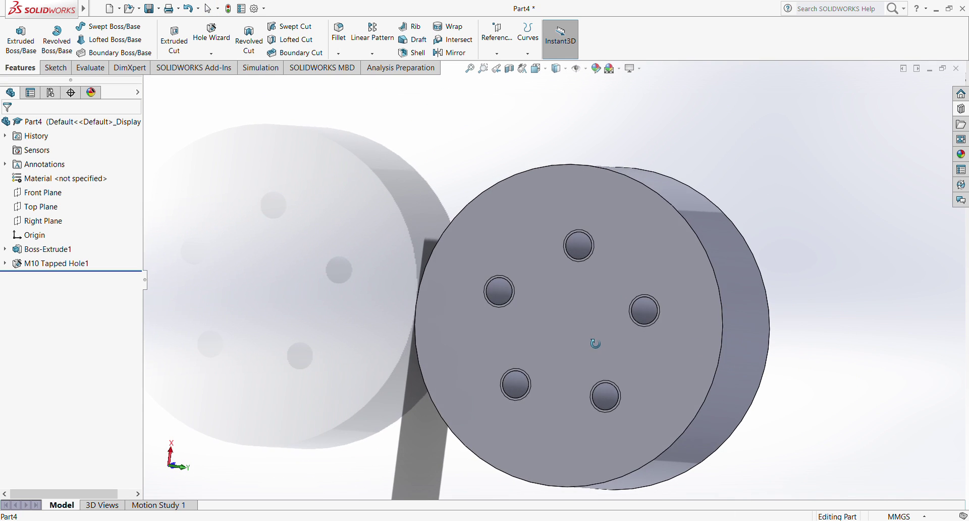
scroll(589, 274, "down", 3)
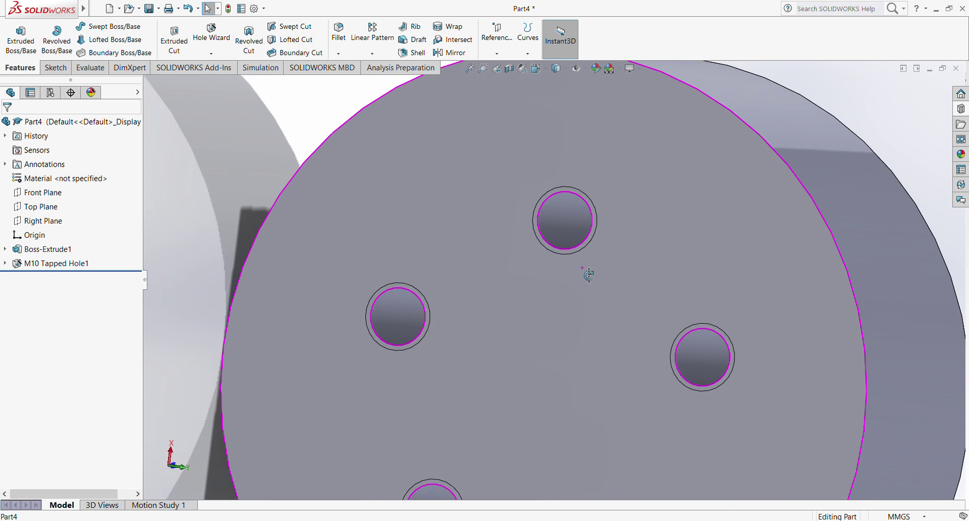
left_click(568, 230)
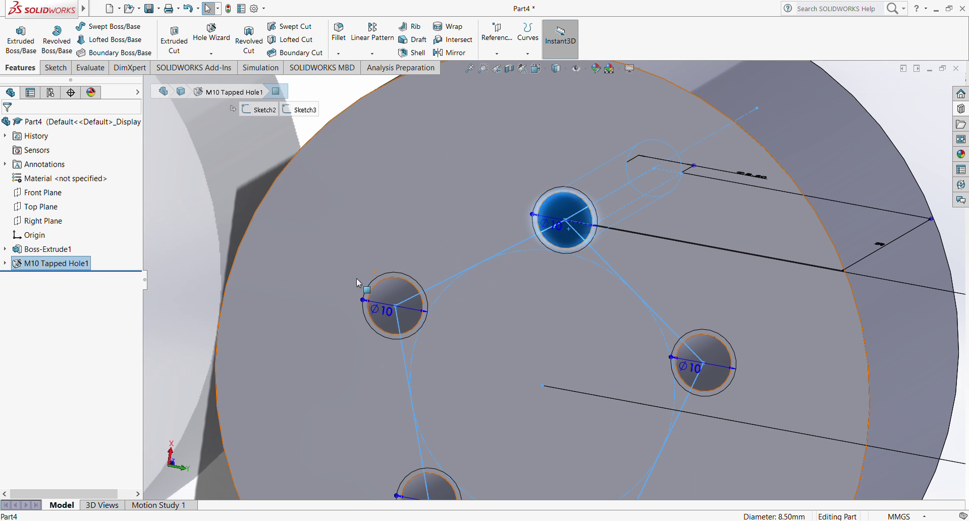
scroll(452, 296, "up", 5)
middle_click_drag(541, 368, 341, 212)
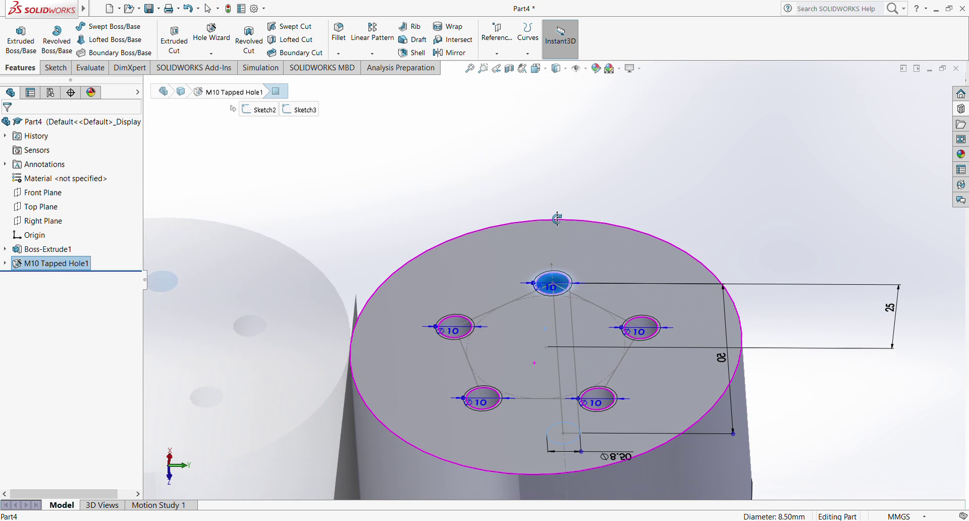
left_click(383, 250)
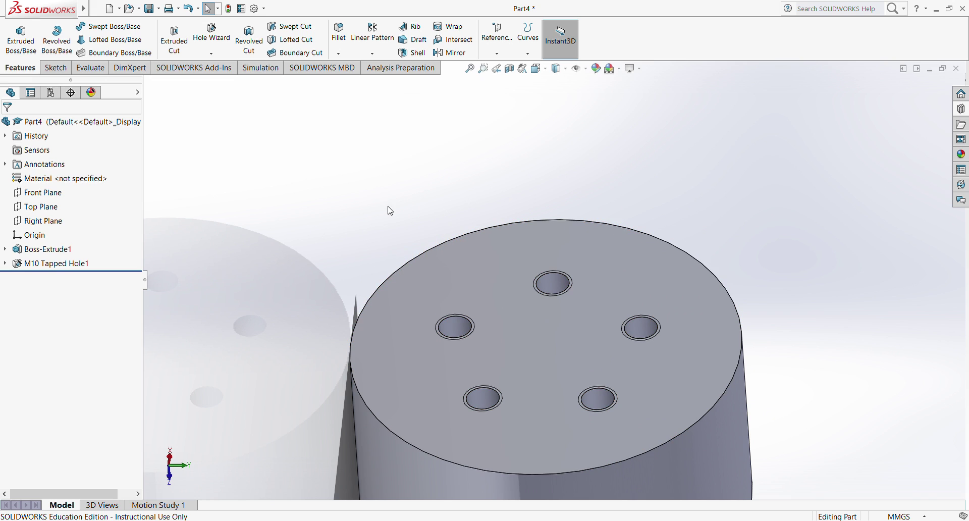
middle_click_drag(609, 393, 223, 134)
scroll(631, 363, "up", 5)
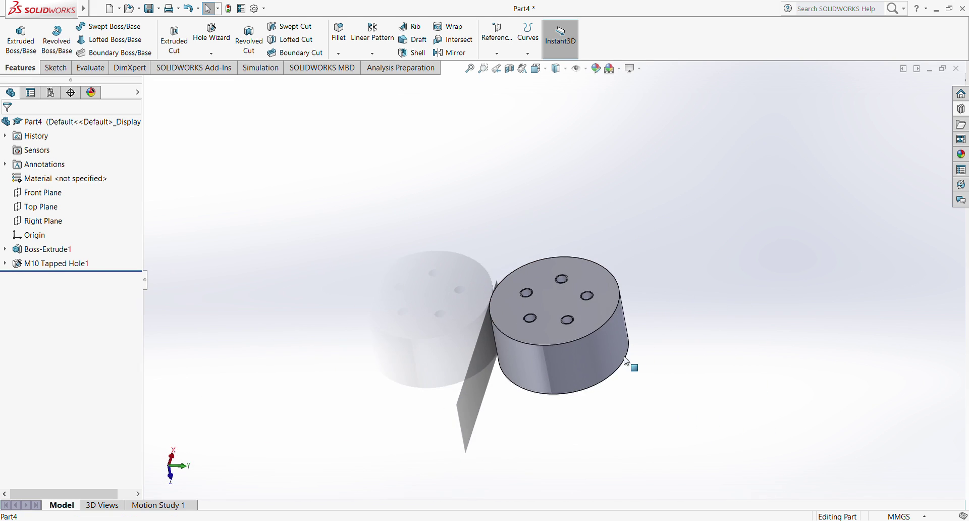
scroll(631, 363, "down", 5)
middle_click_drag(630, 363, 533, 246)
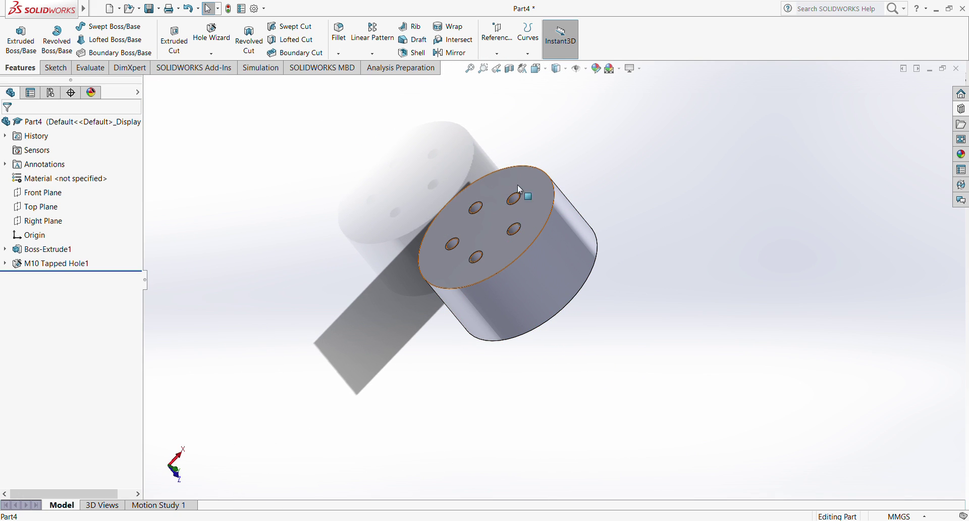
left_click(501, 216)
middle_click_drag(459, 184, 410, 329)
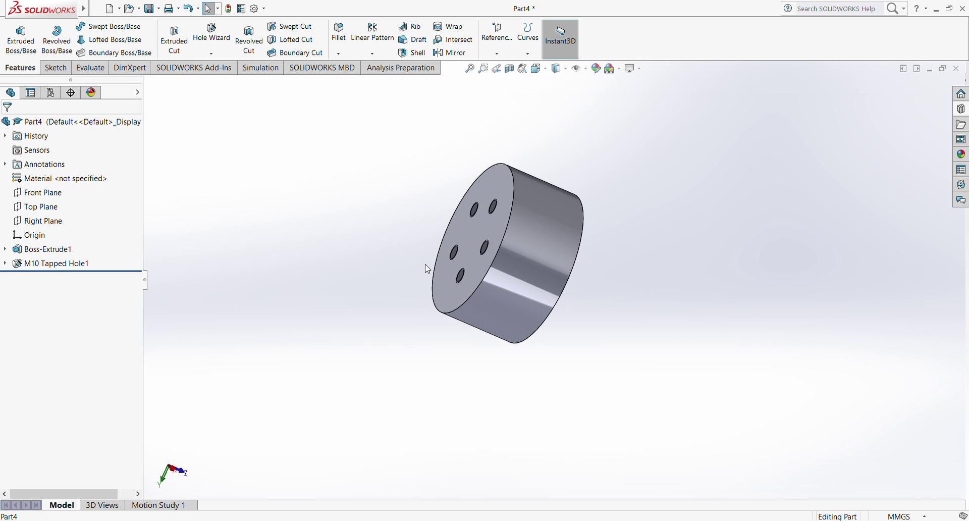
middle_click_drag(425, 253, 418, 296)
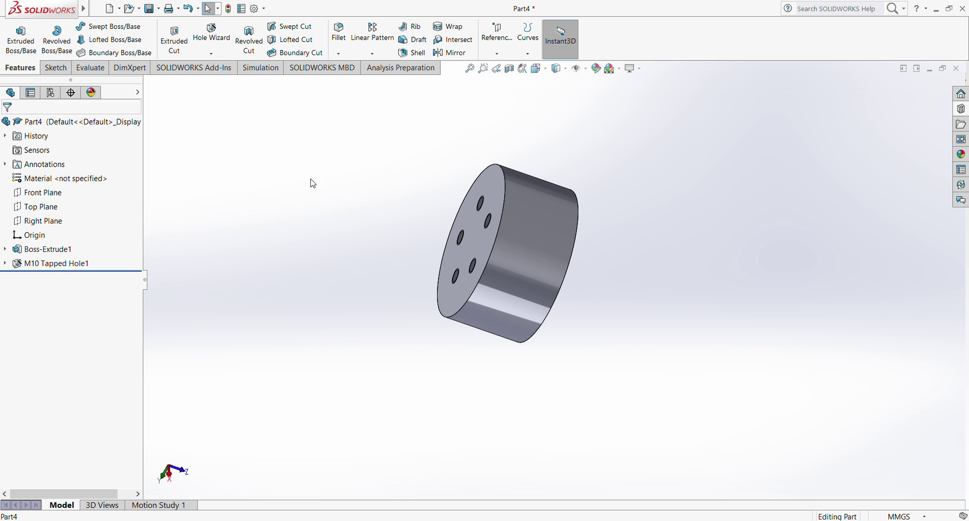
scroll(552, 219, "down", 5)
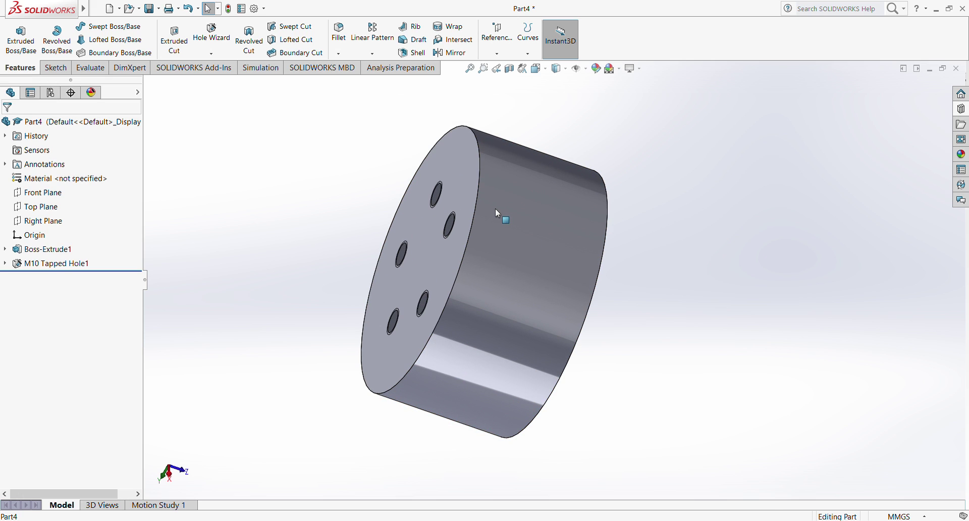
double_click(498, 212)
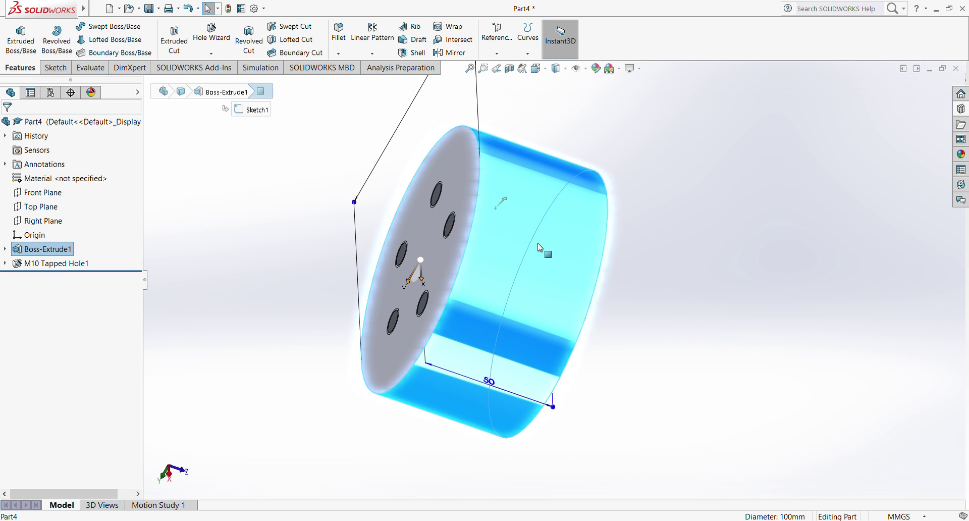
mouse_move(538, 243)
middle_mouse_down()
mouse_move(572, 320)
mouse_move(545, 363)
mouse_move(545, 339)
middle_mouse_up()
left_click(259, 282)
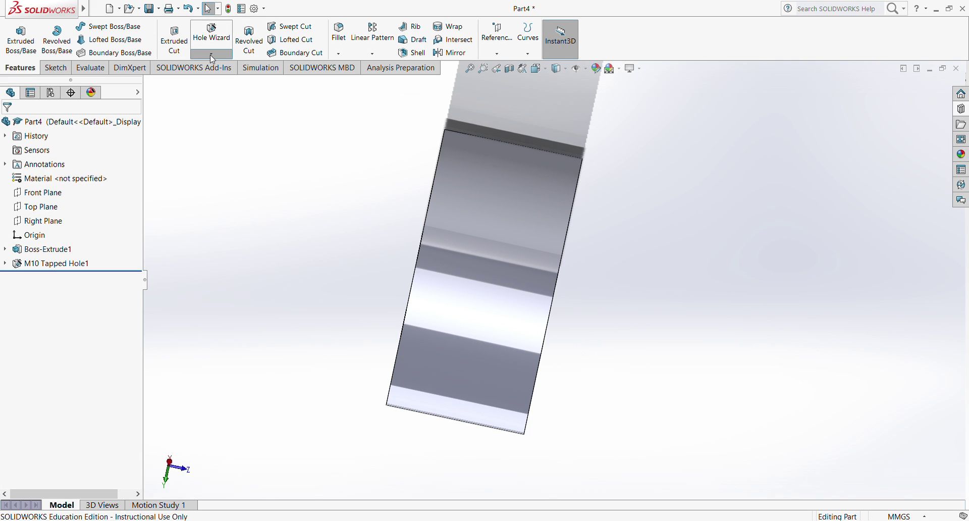
- Start a Thread feature located on the cylinder's front circular edge at the holed end
left_click(221, 83)
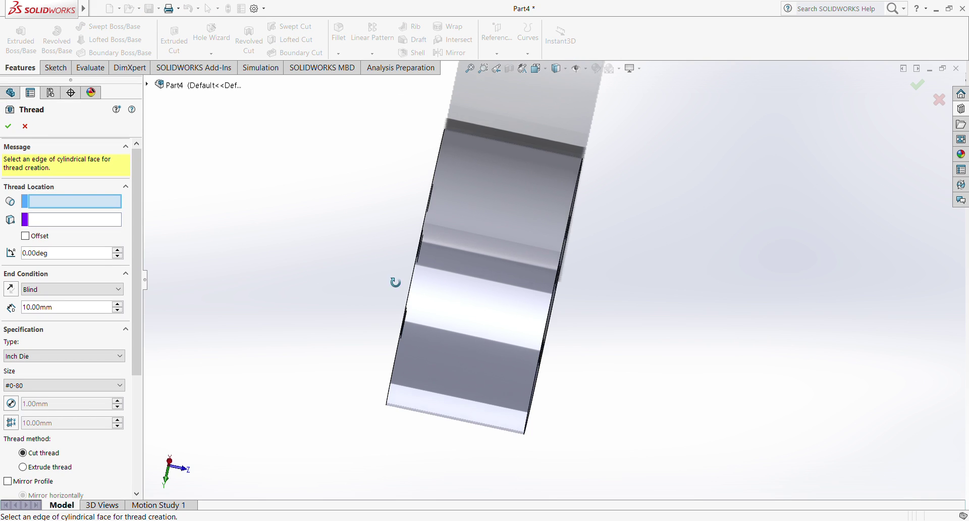
middle_click_drag(393, 281, 163, 283)
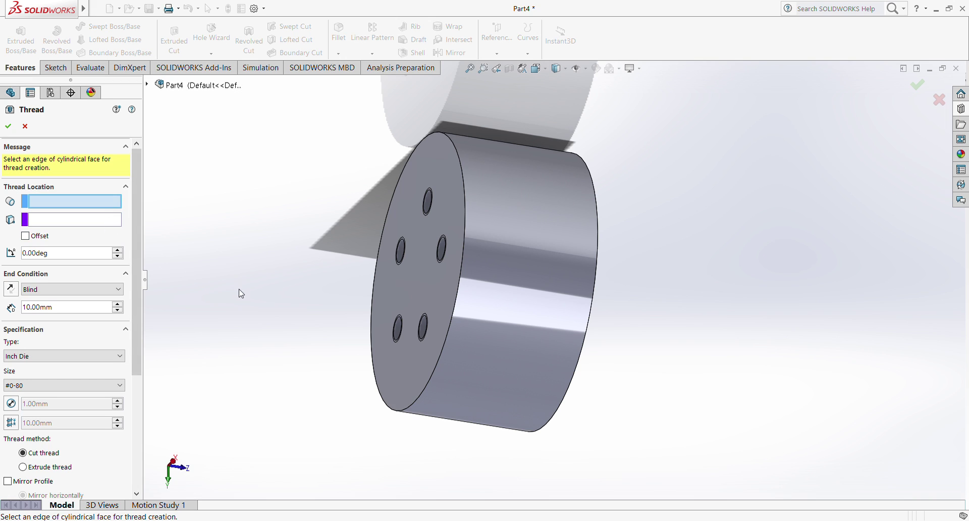
left_click(465, 294)
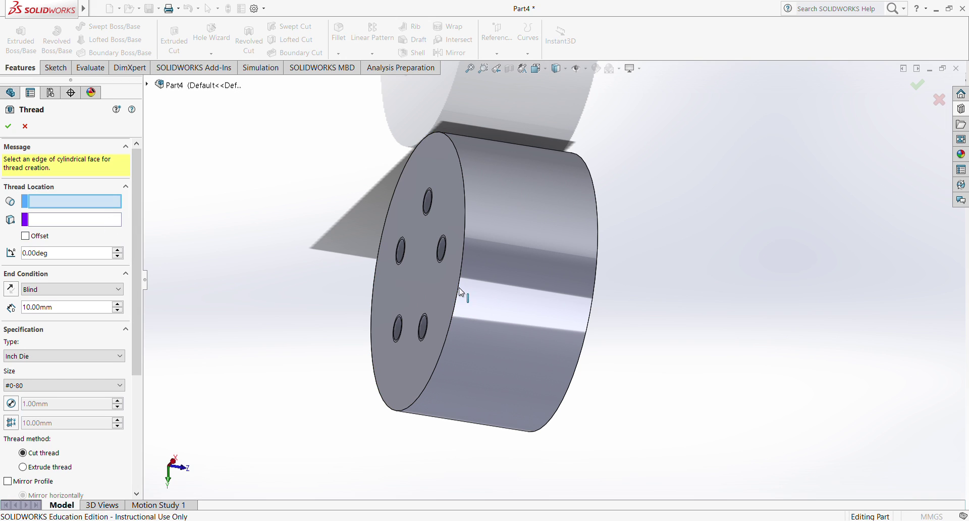
middle_click_drag(436, 262, 476, 298)
scroll(469, 206, "down", 5)
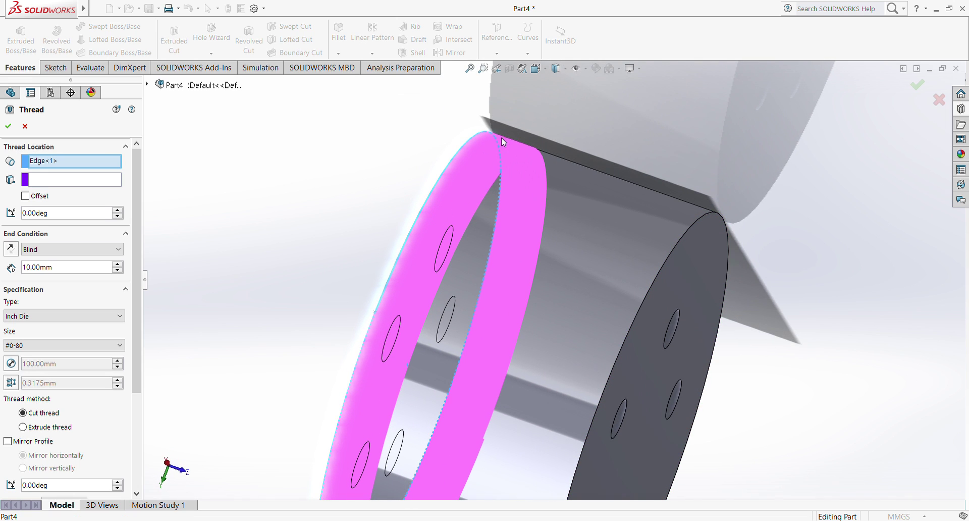
- Set the thread Type to Metric Die and Size to M10x1.0, 1.00 mm pitch
middle_click_drag(472, 155, 444, 251)
middle_click_drag(499, 337, 502, 177)
scroll(502, 177, "down", 2)
middle_click_drag(500, 217, 540, 182)
scroll(525, 283, "up", 2)
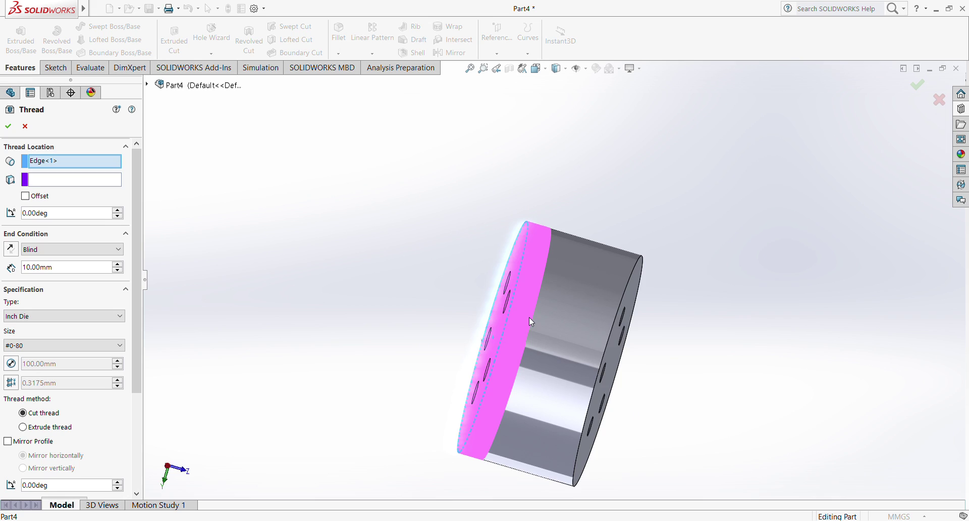
middle_click_drag(529, 317, 403, 332)
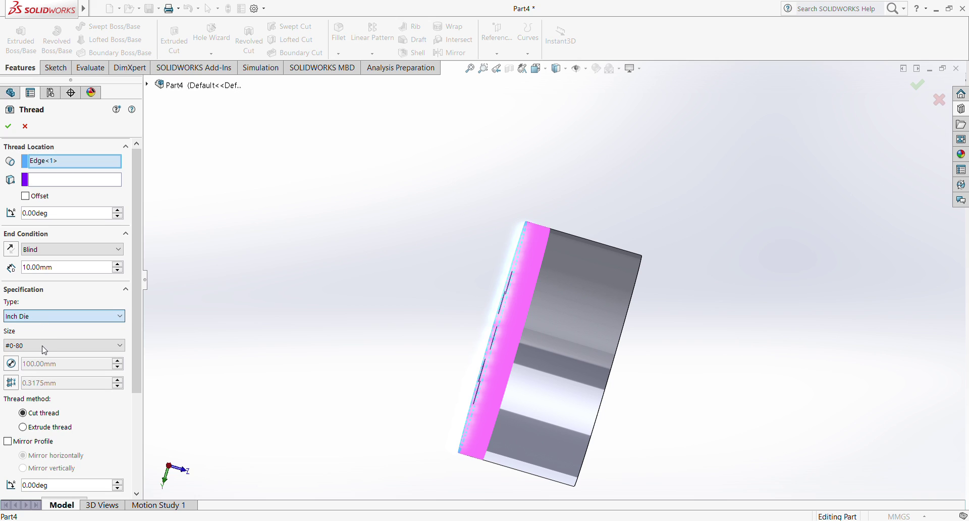
key("Down")
key("Down")
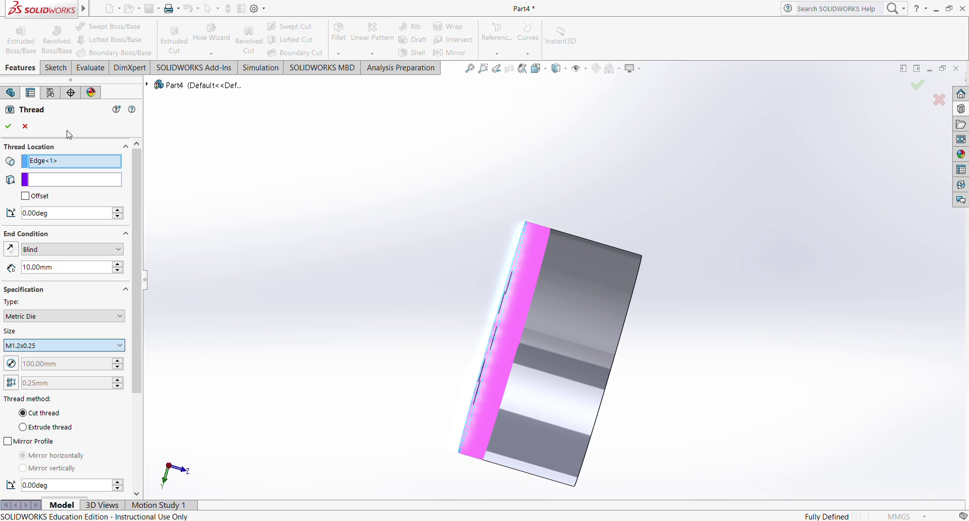
key("Down")
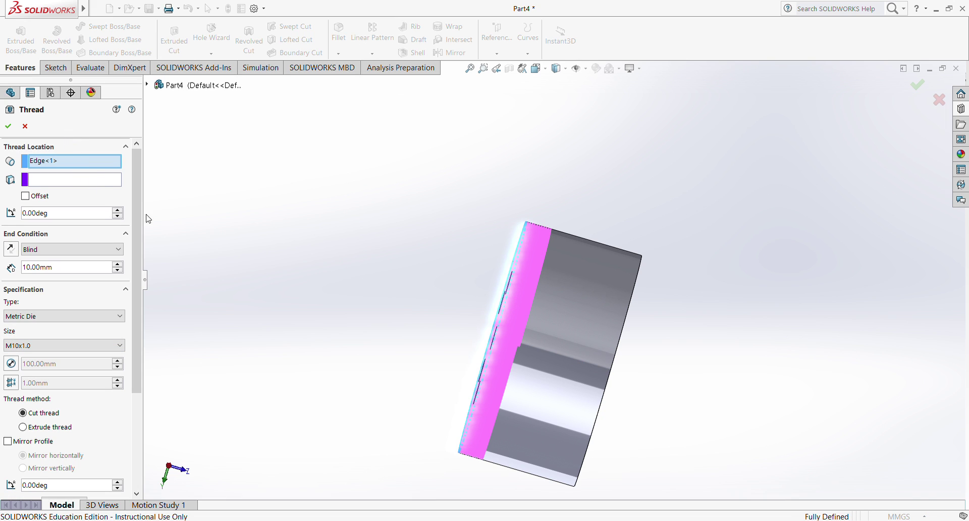
scroll(515, 389, "down", 5)
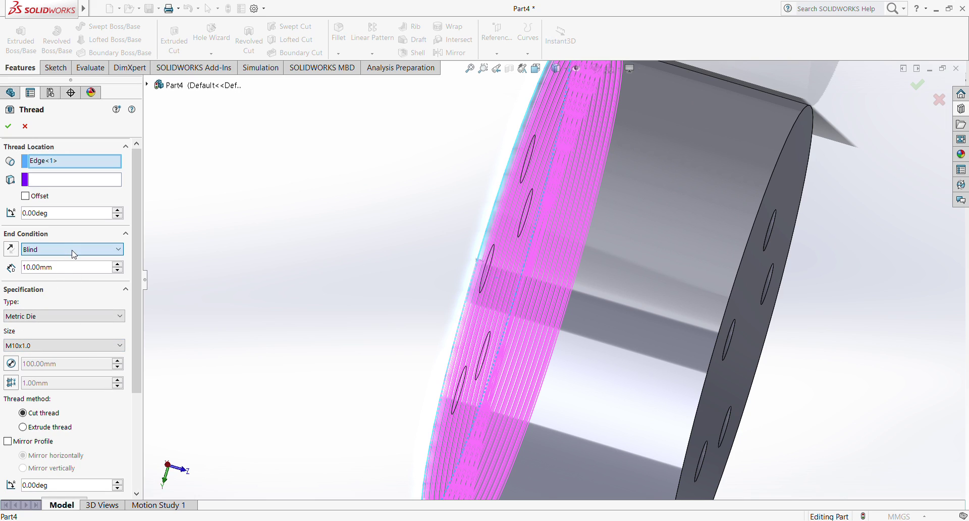
- End the thread Up To Selection at the cylinder's holed end face, sized M30x3.5
left_click(60, 280)
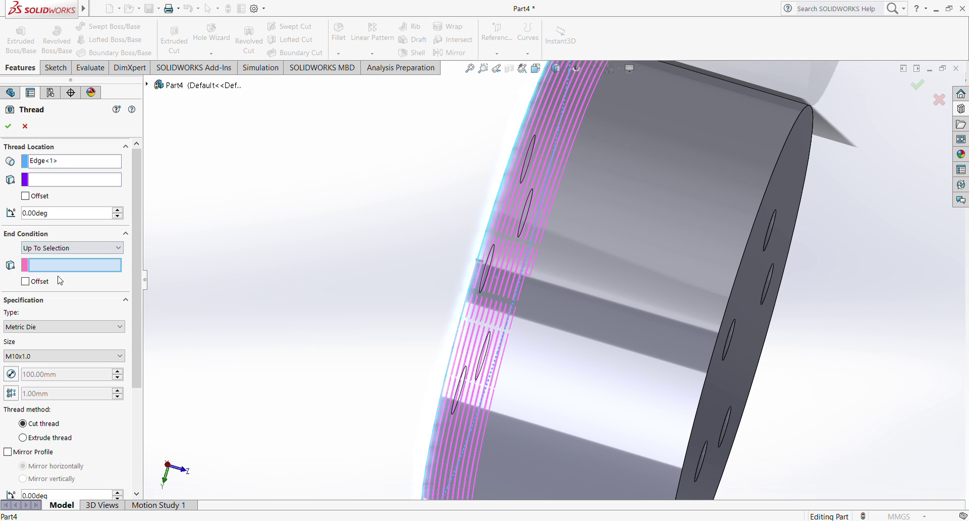
scroll(439, 321, "up", 5)
middle_click_drag(594, 353, 563, 217)
left_click(612, 336)
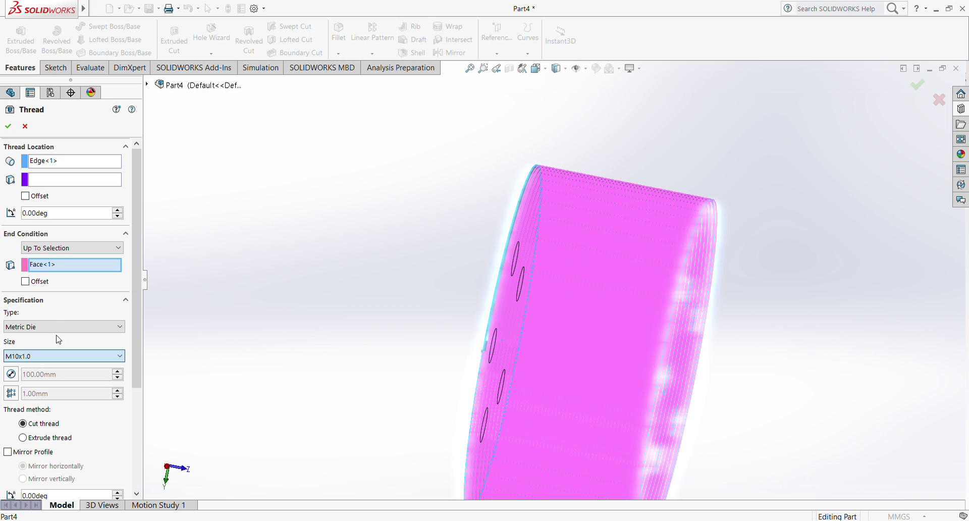
scroll(55, 342, "down", 10)
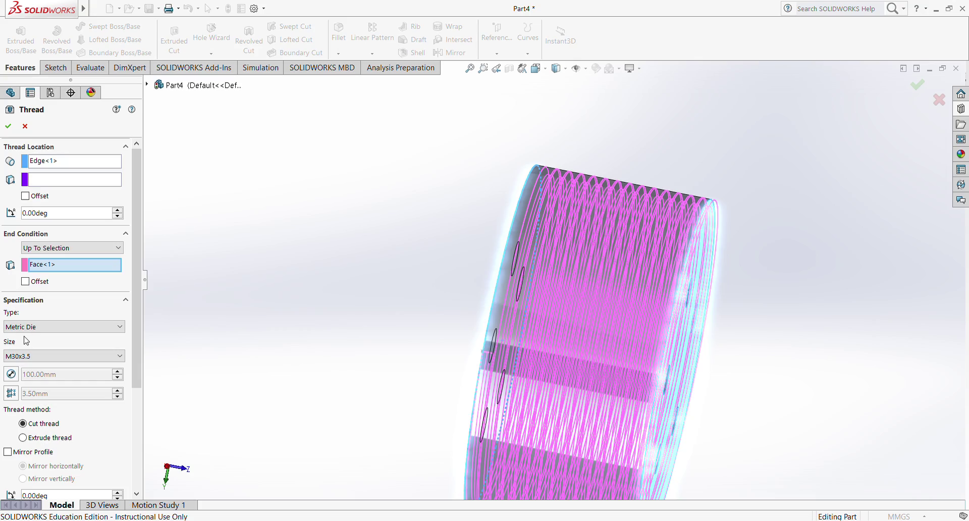
middle_click_drag(525, 215, 568, 234)
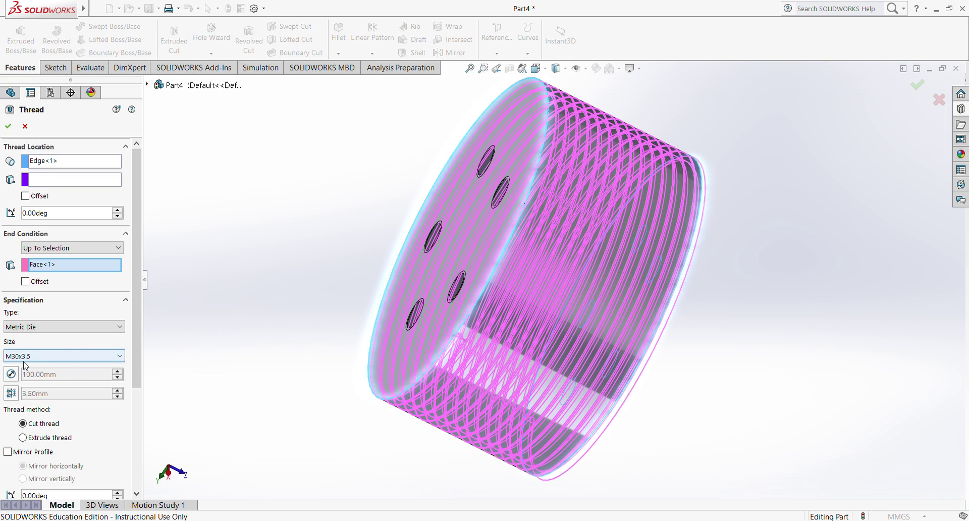
middle_click_drag(578, 216, 558, 164)
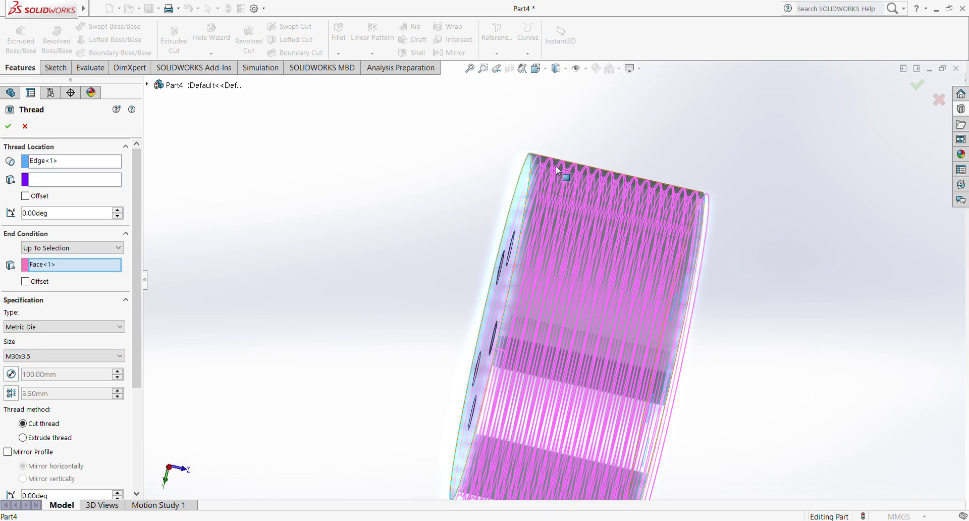
scroll(542, 158, "down", 2)
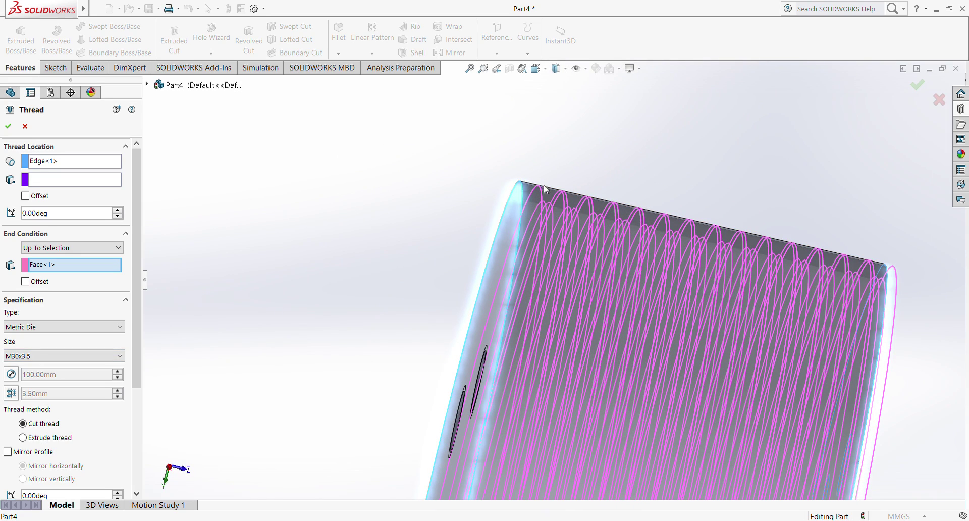
scroll(554, 344, "up", 3)
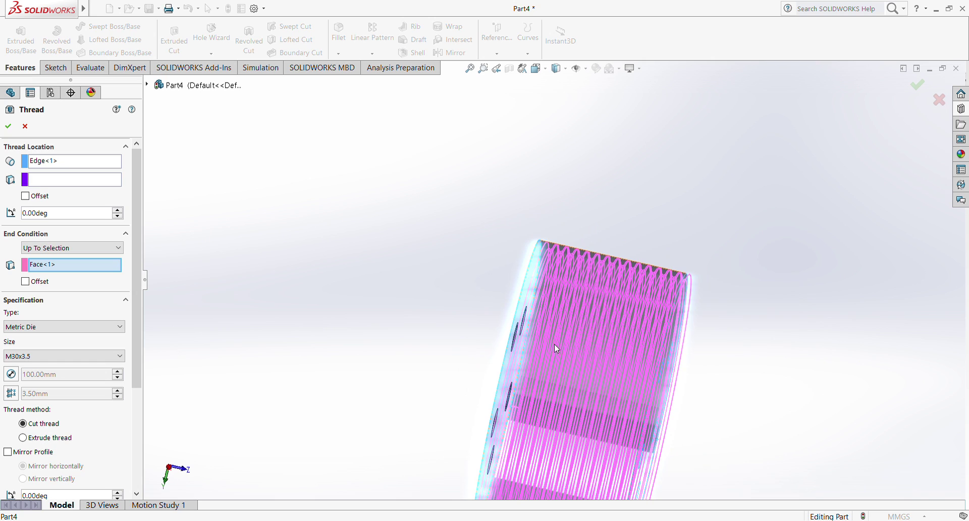
scroll(565, 374, "up", 3)
scroll(569, 409, "down", 2)
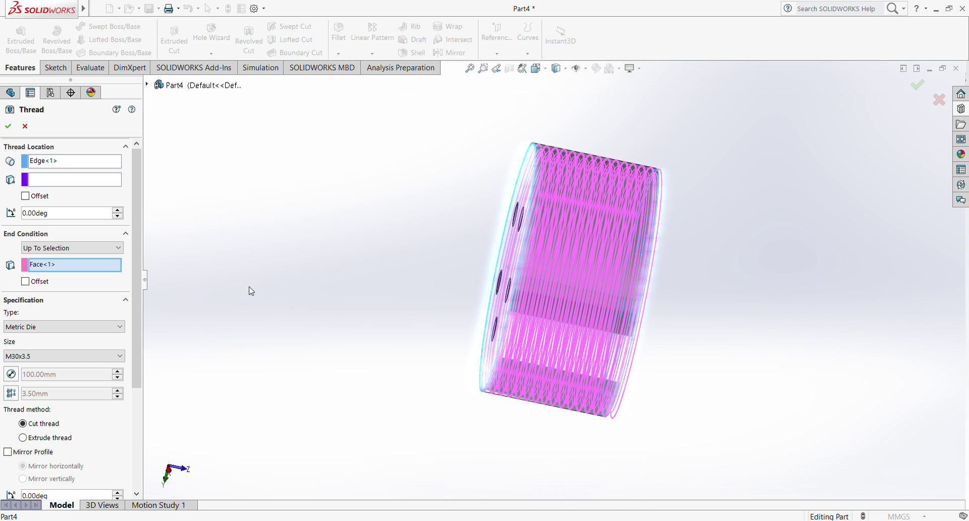
scroll(575, 274, "down", 2)
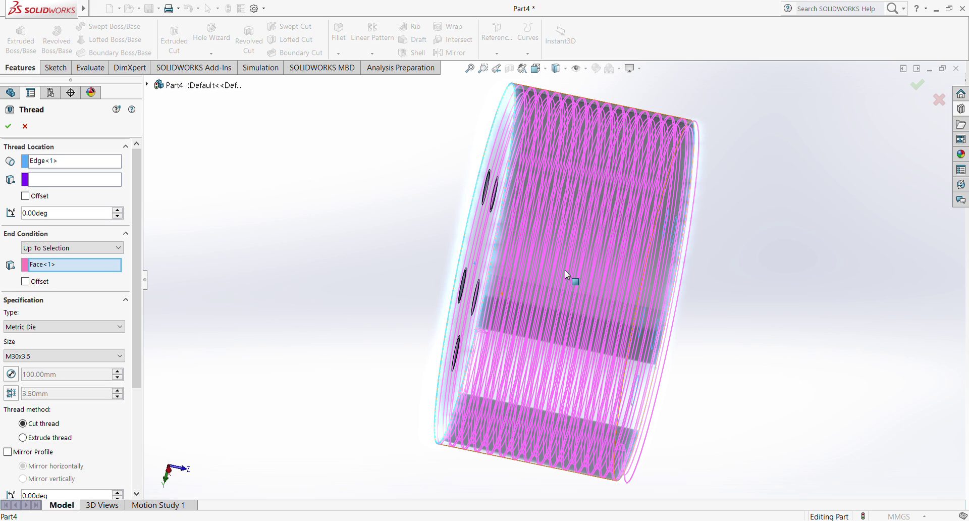
middle_click_drag(565, 270, 553, 255)
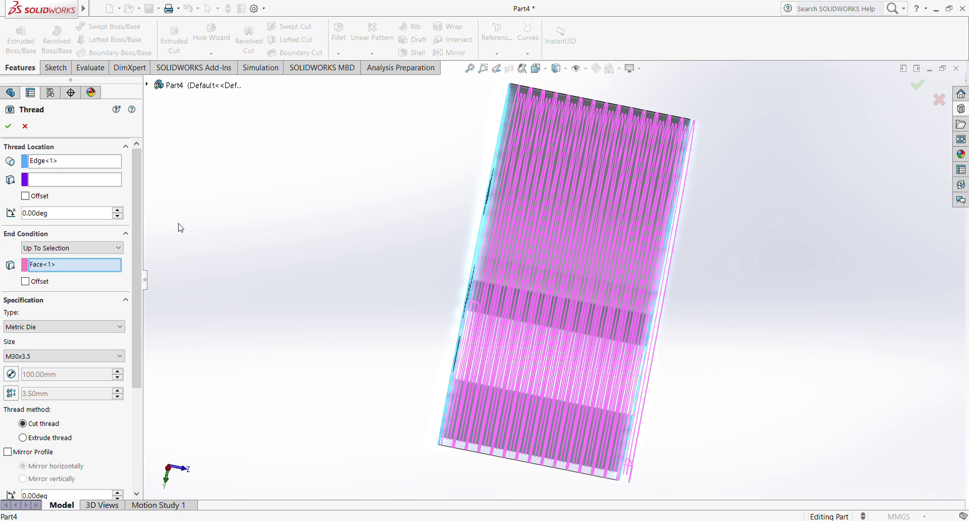
- Confirm the M30x3.5 thread as Thread1 and orbit to inspect the finished part
left_click(9, 127)
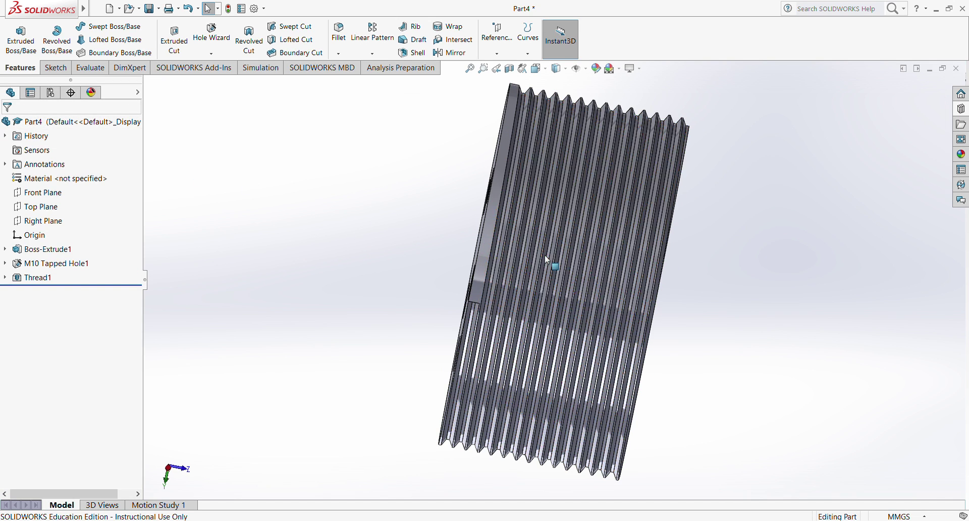
middle_click_drag(548, 260, 749, 348)
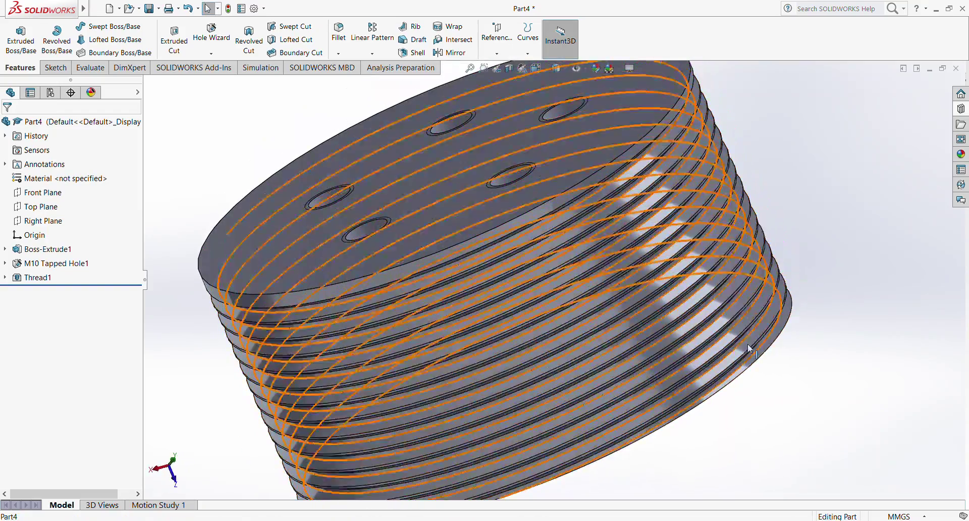
scroll(731, 412, "up", 3)
middle_click_drag(731, 417, 697, 369)
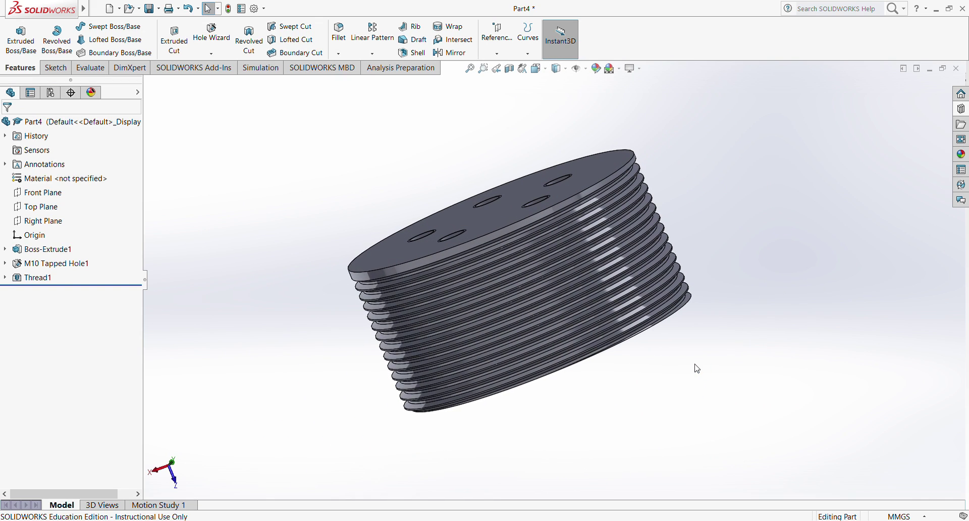